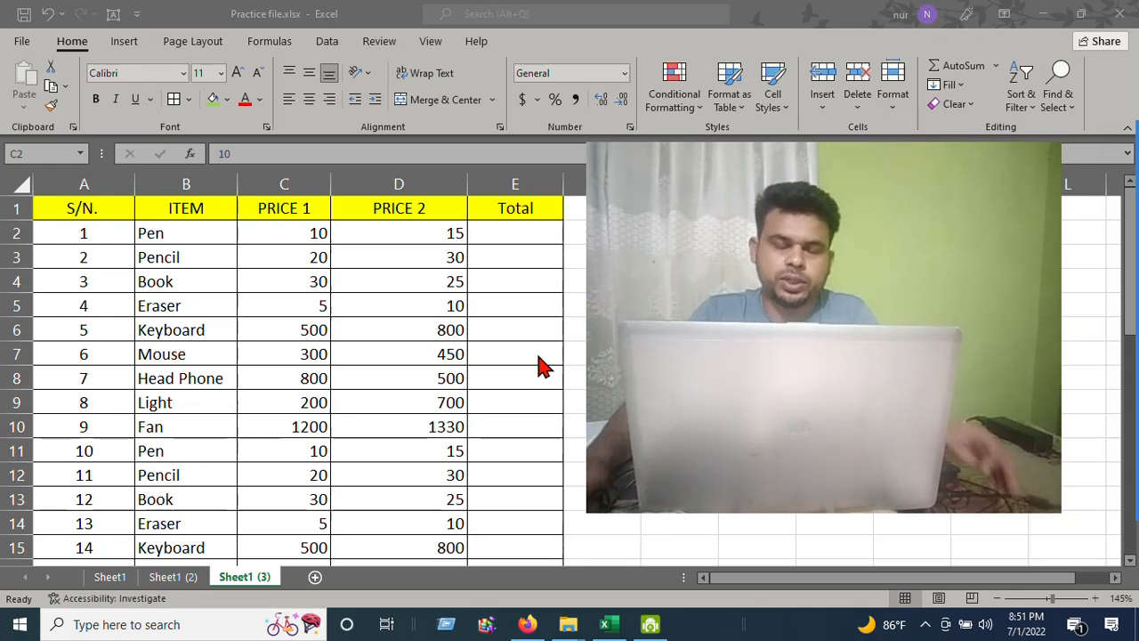
# Examine the item and price table on the Sheet1 (3) worksheet by selecting and scrolling through its cells
pyautogui.click(246, 255)
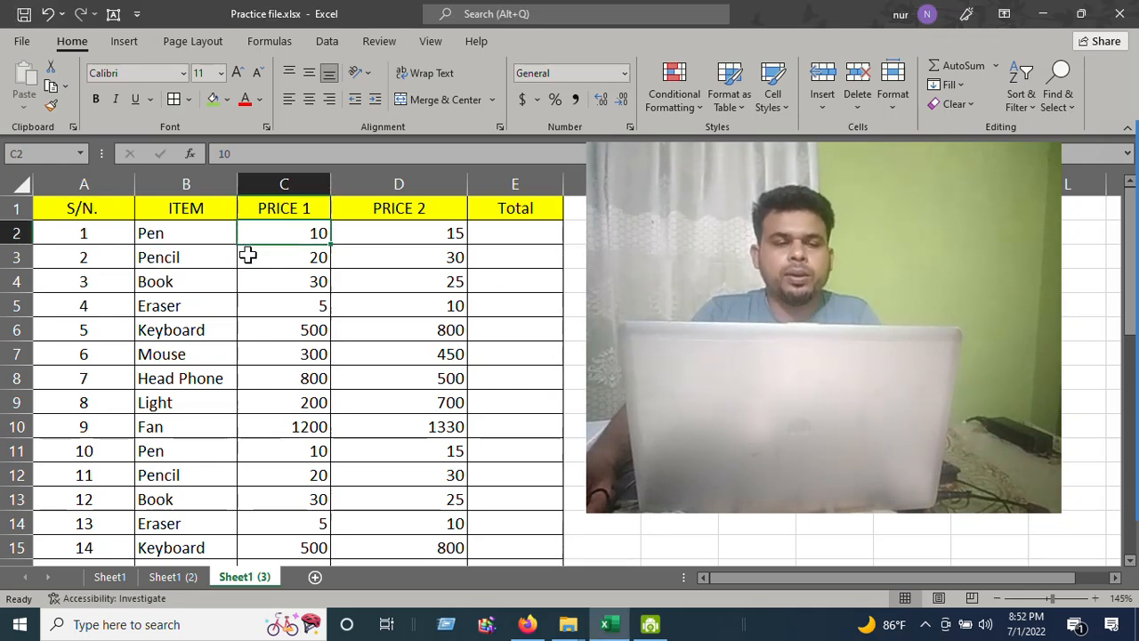
pyautogui.moveTo(85, 216); pyautogui.dragTo(525, 481)
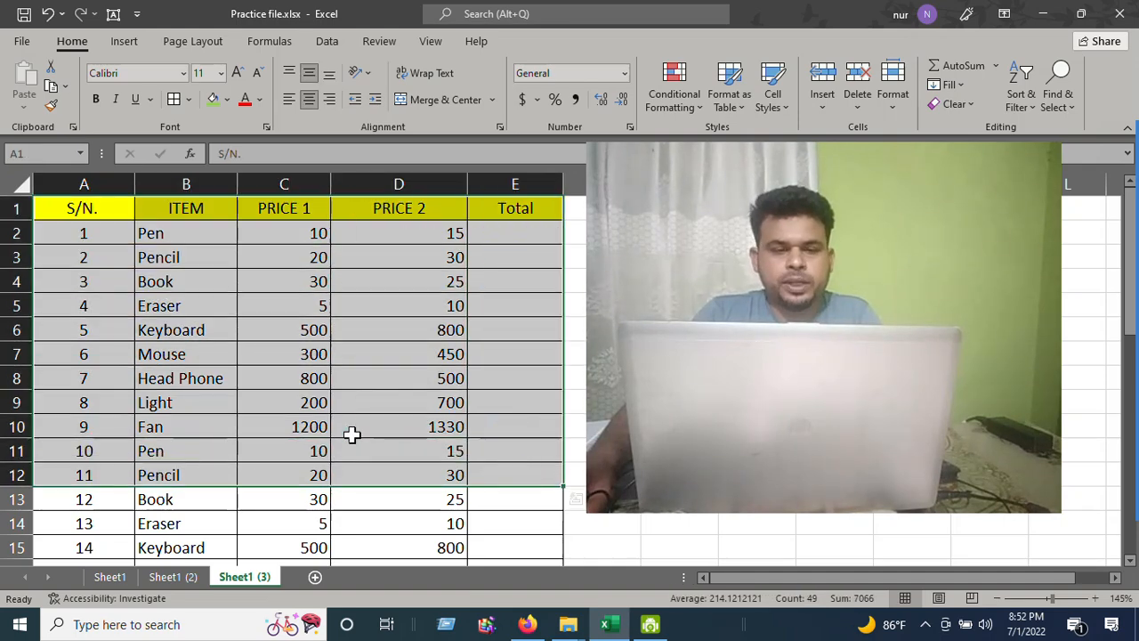
pyautogui.click(234, 375)
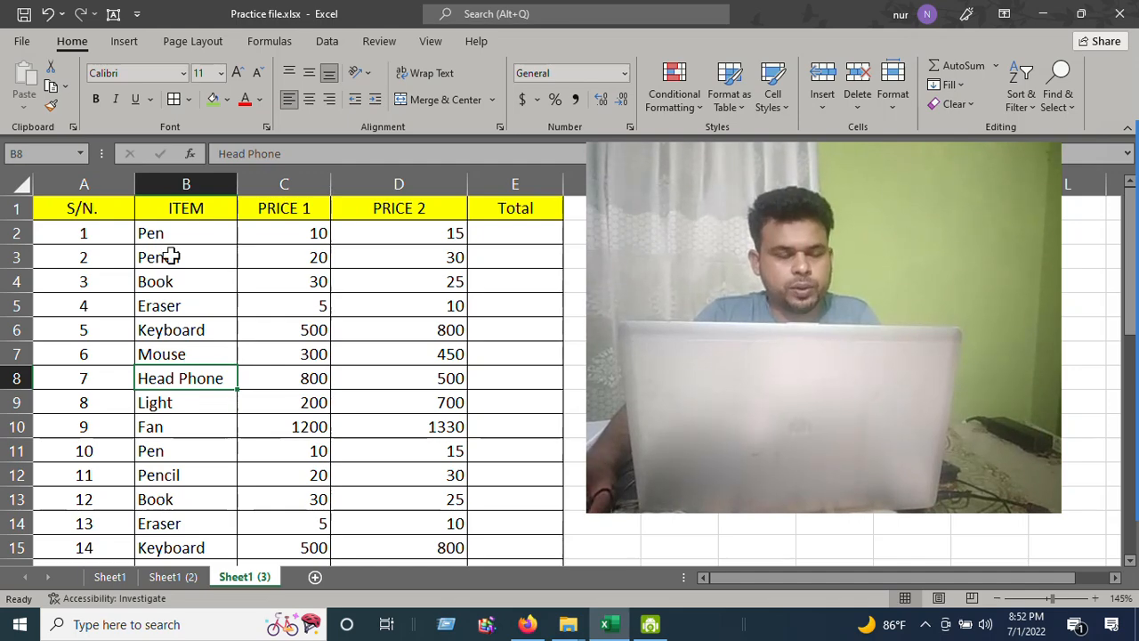
pyautogui.scroll(-2, 169, 258)
pyautogui.scroll(2, 142, 262)
pyautogui.click(111, 260)
pyautogui.moveTo(104, 219); pyautogui.dragTo(488, 541)
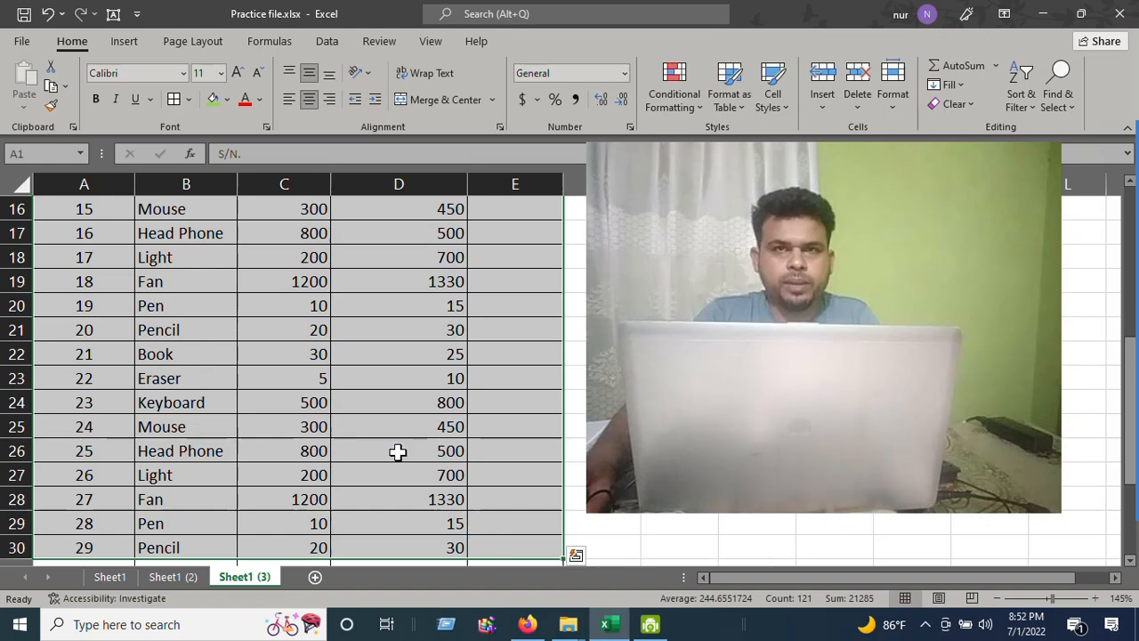
pyautogui.scroll(5, 369, 410)
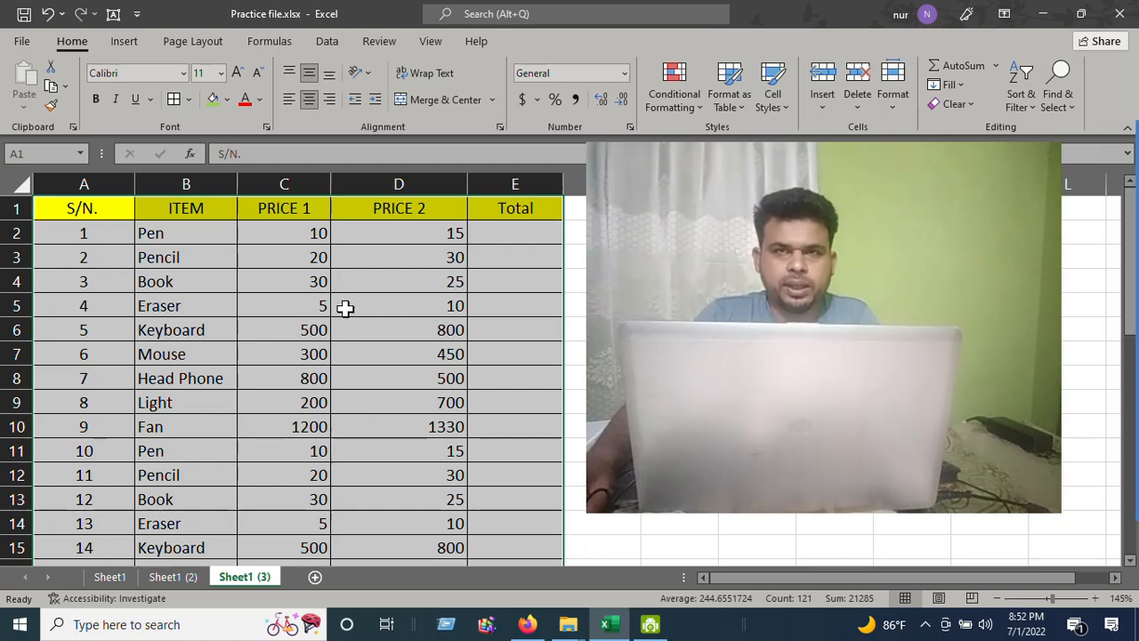
pyautogui.click(343, 281)
pyautogui.click(187, 278)
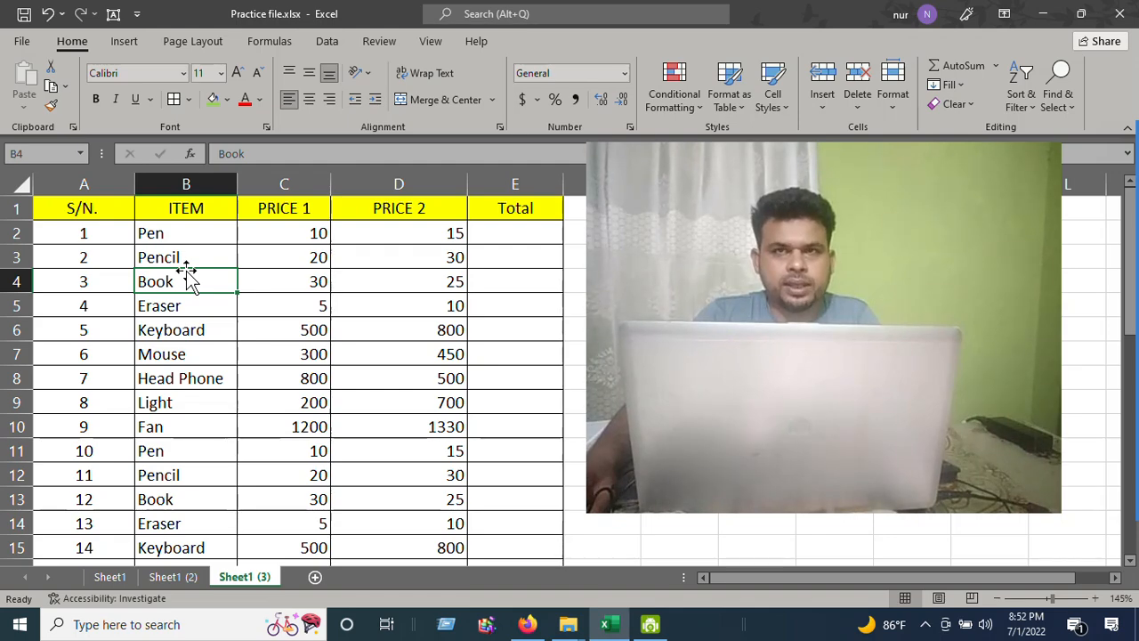
pyautogui.click(318, 257)
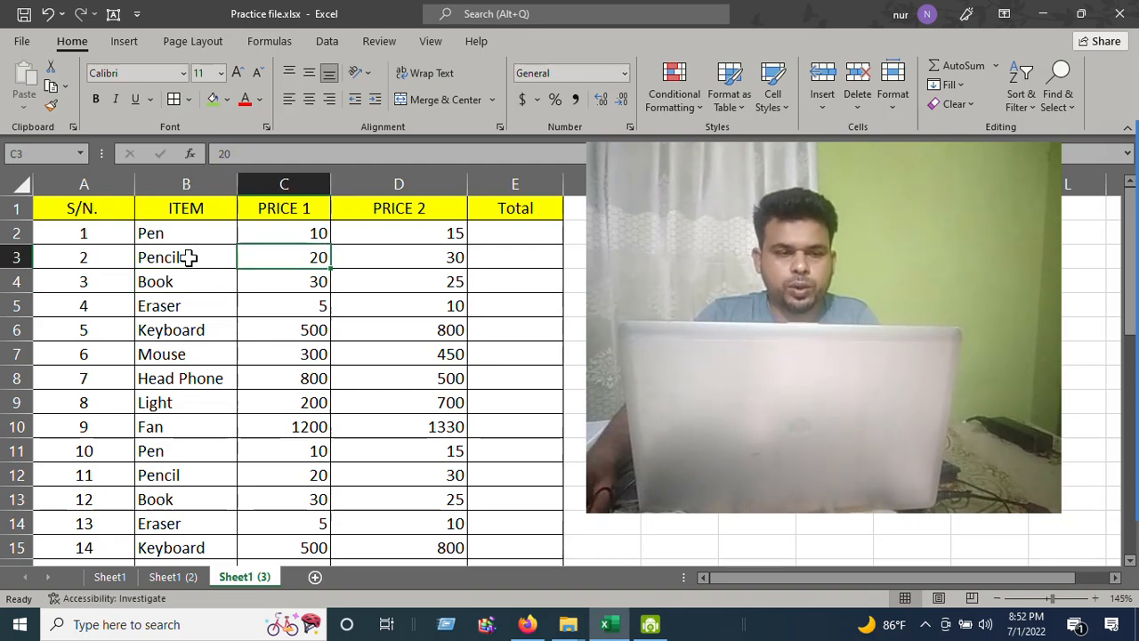
# Delete the New Microsoft Excel Worksheet.xlsx file from the MS EXCEL folder
pyautogui.click(568, 624)
pyautogui.click(651, 580)
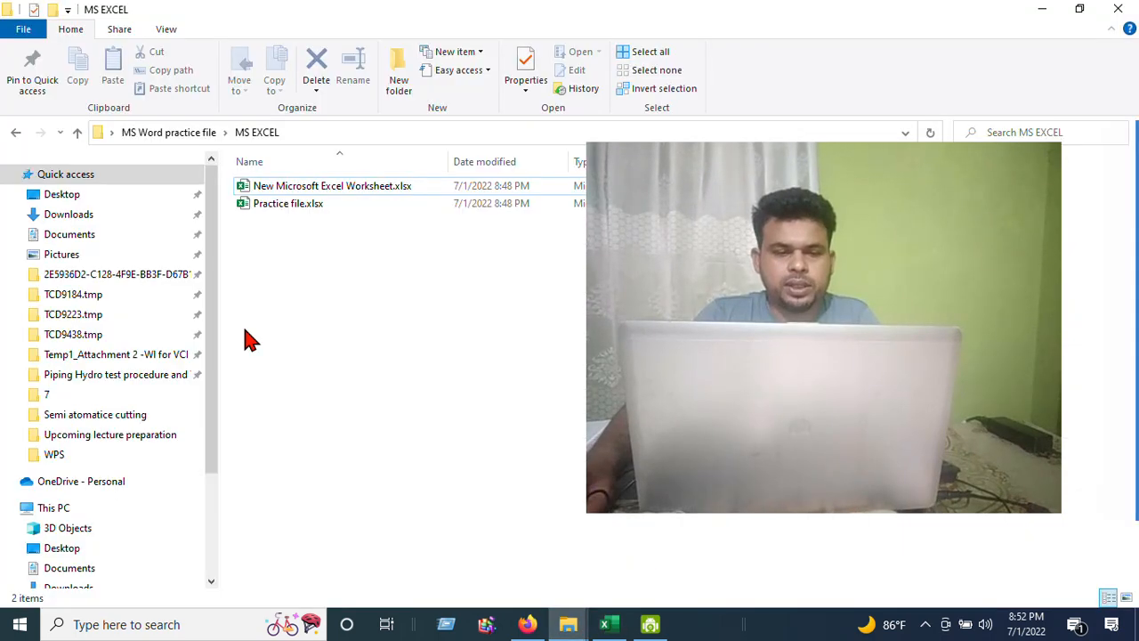
pyautogui.click(295, 192)
pyautogui.press('Delete')
# Create a new Microsoft Excel Worksheet in the MS EXCEL folder, keeping its default name
pyautogui.rightClick(292, 252)
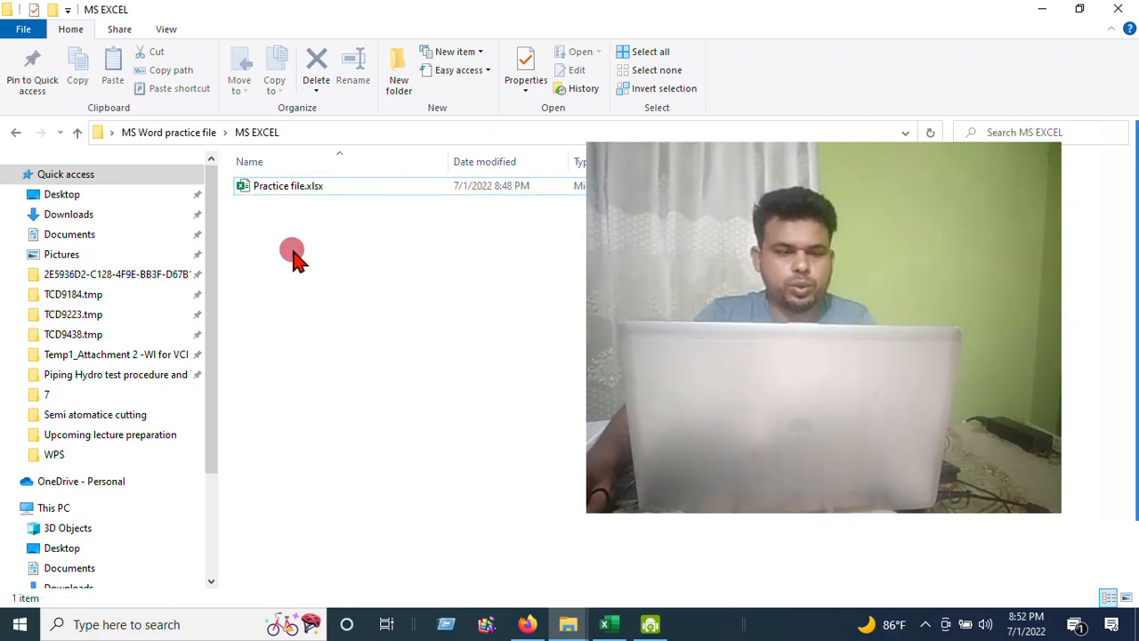
pyautogui.click(325, 453)
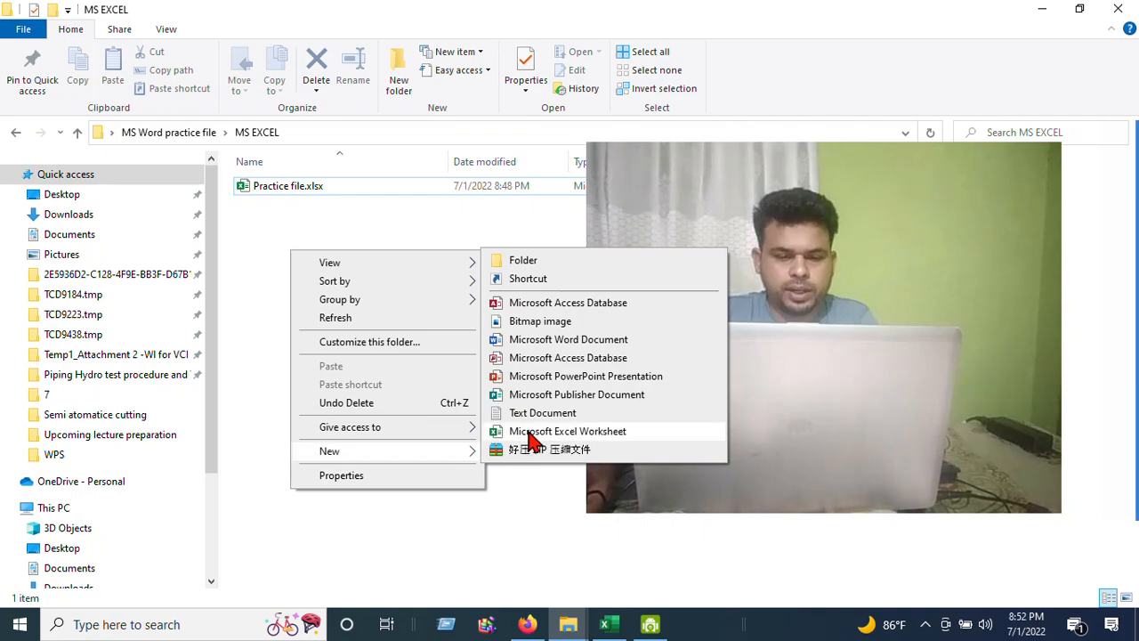
pyautogui.click(532, 432)
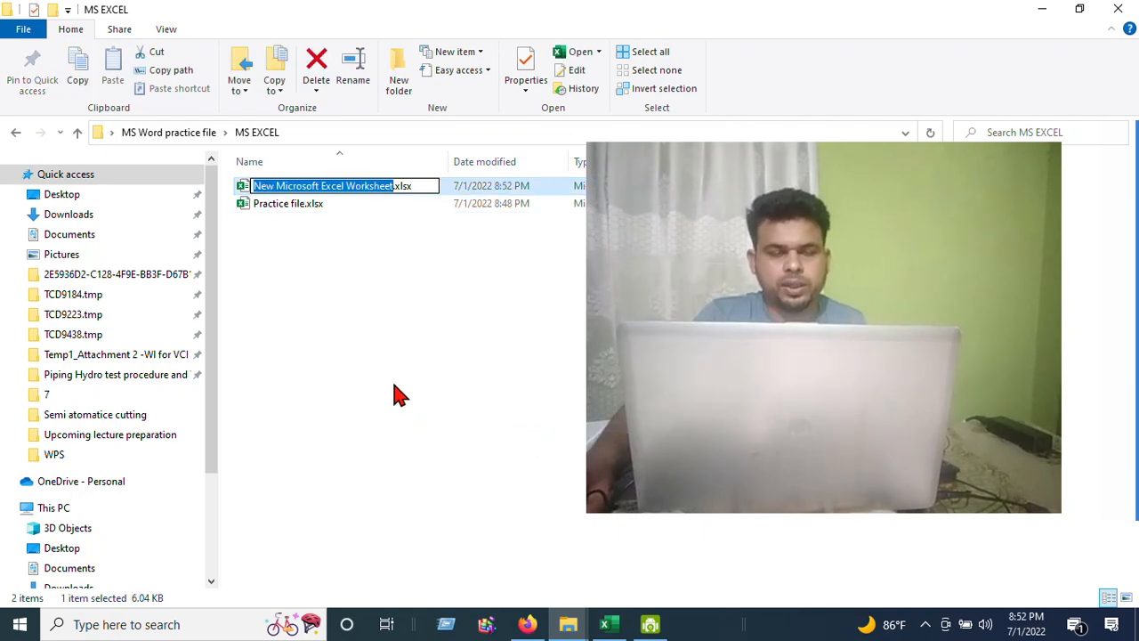
pyautogui.click(281, 255)
# Open the new blank Excel worksheet file
pyautogui.doubleClick(299, 203)
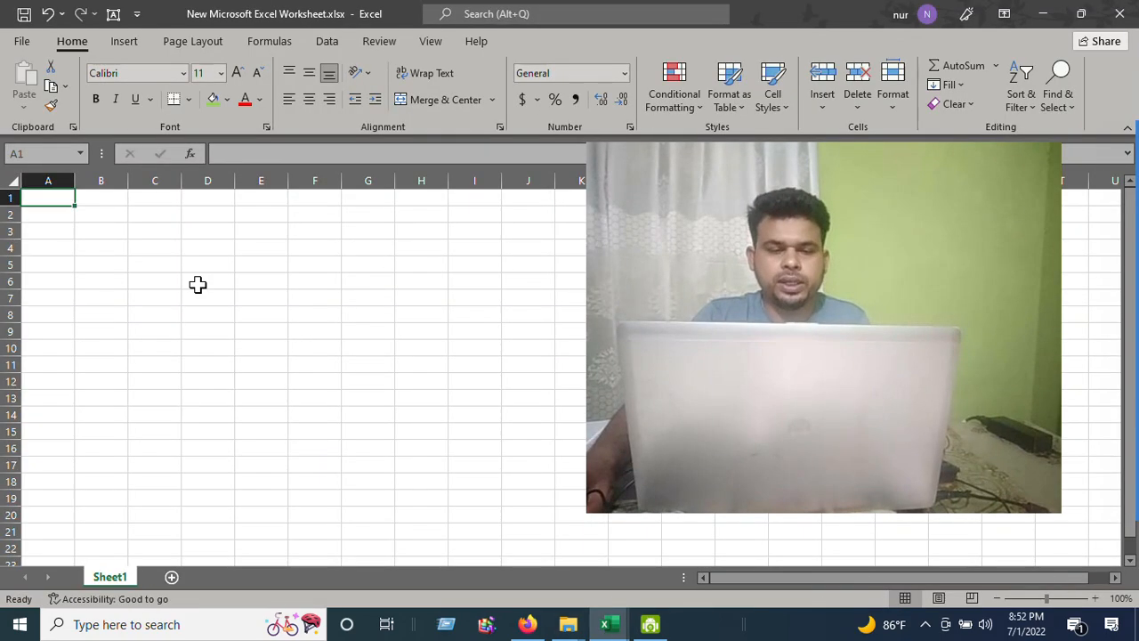
pyautogui.click(195, 282)
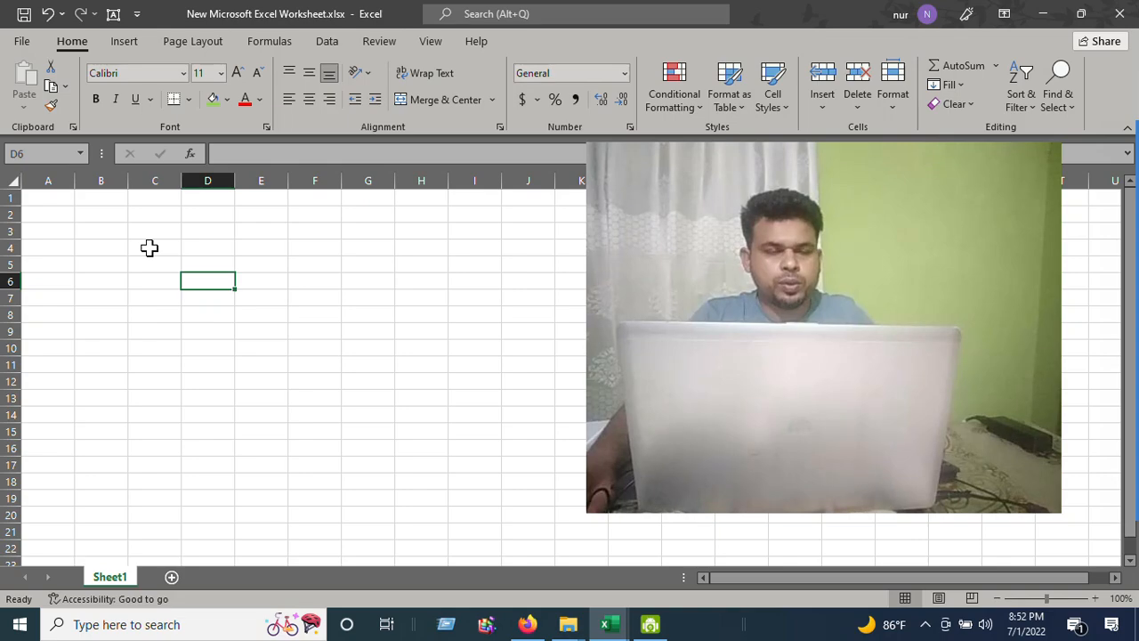
pyautogui.click(133, 264)
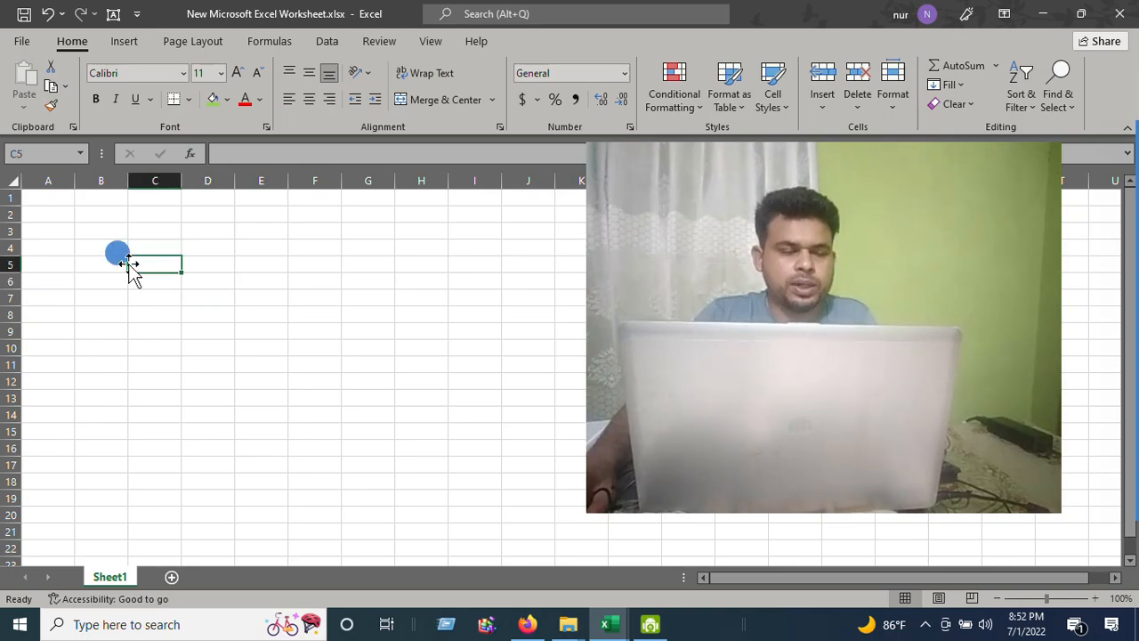
pyautogui.click(234, 227)
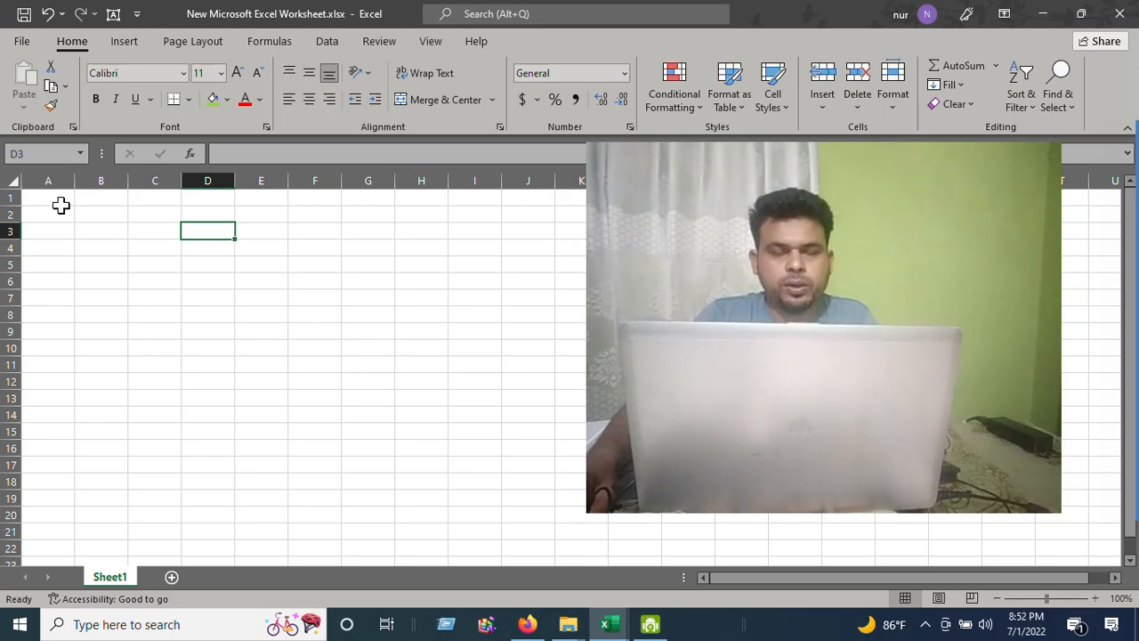
# Apply All Borders to the range A1:D19 in the new workbook
pyautogui.moveTo(59, 202); pyautogui.dragTo(209, 216)
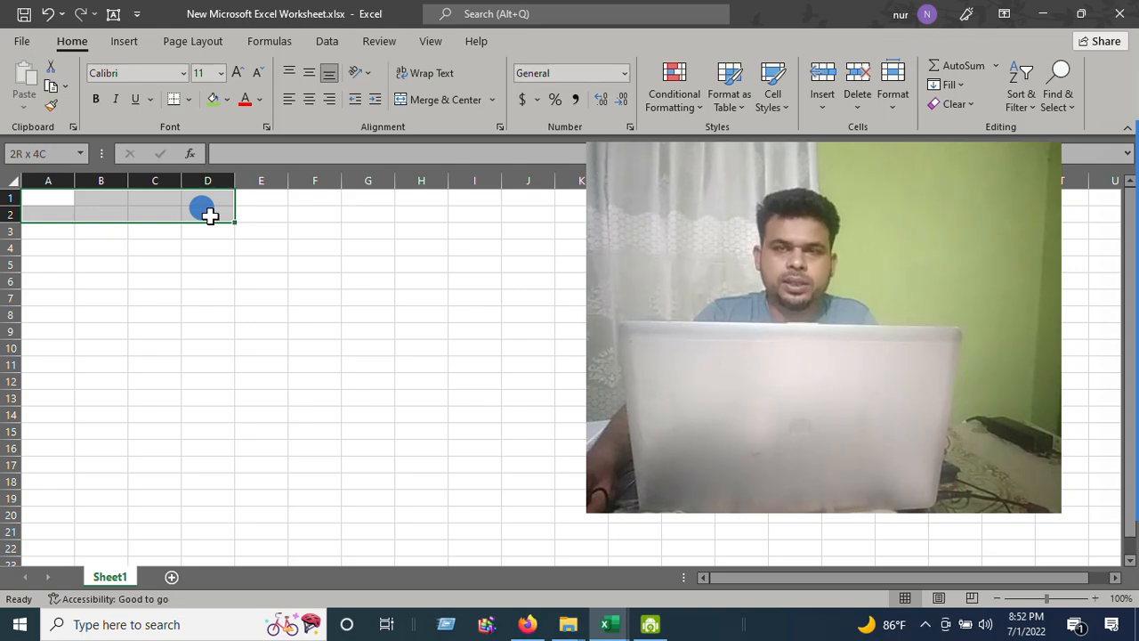
pyautogui.moveTo(209, 215); pyautogui.dragTo(193, 501)
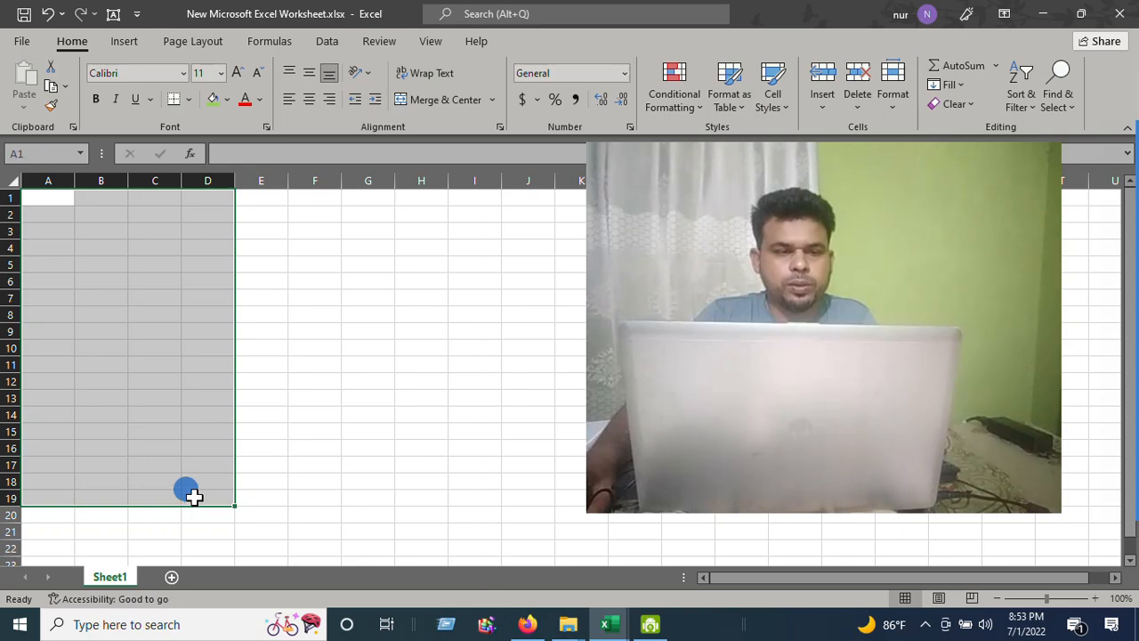
pyautogui.click(189, 99)
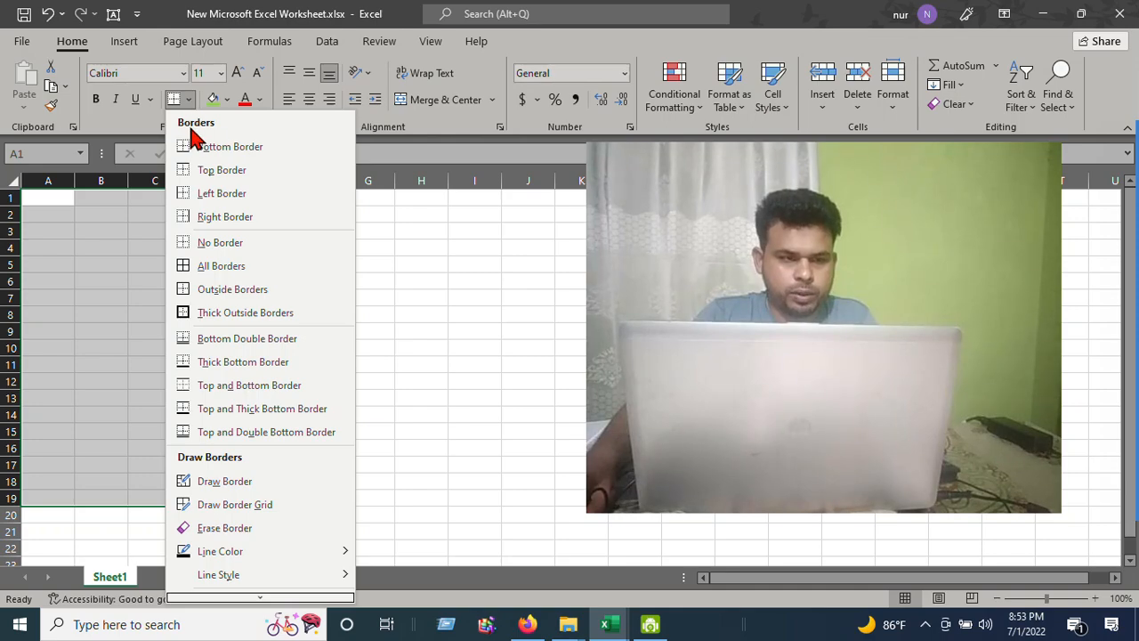
pyautogui.click(220, 266)
pyautogui.click(157, 301)
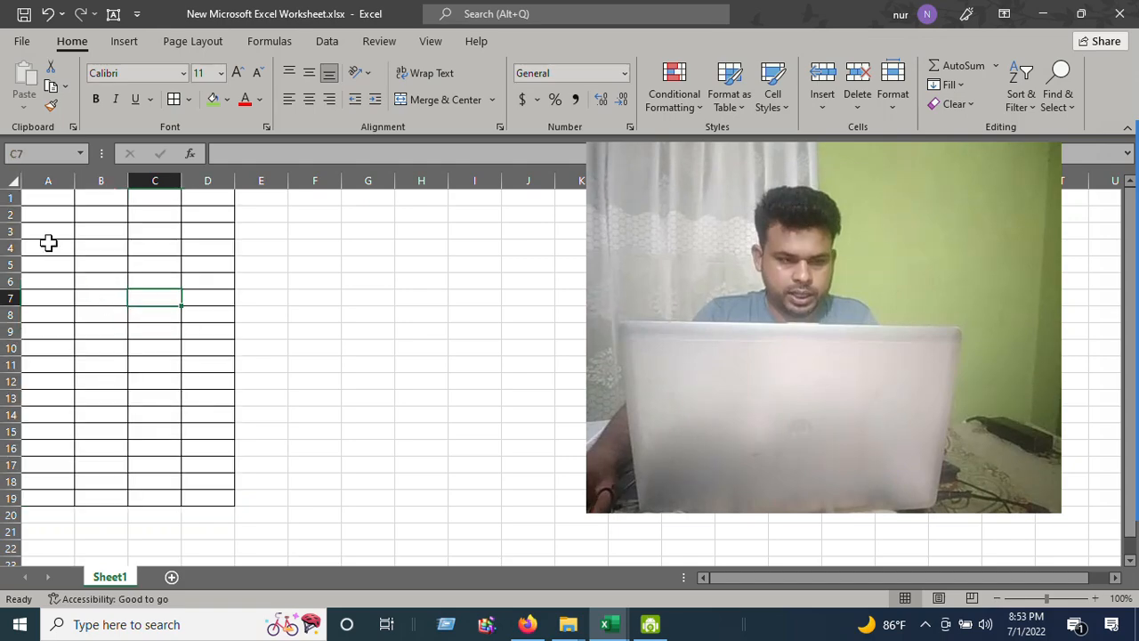
# Switch back to the Practice file.xlsx workbook
pyautogui.scroll(1, 99, 231)
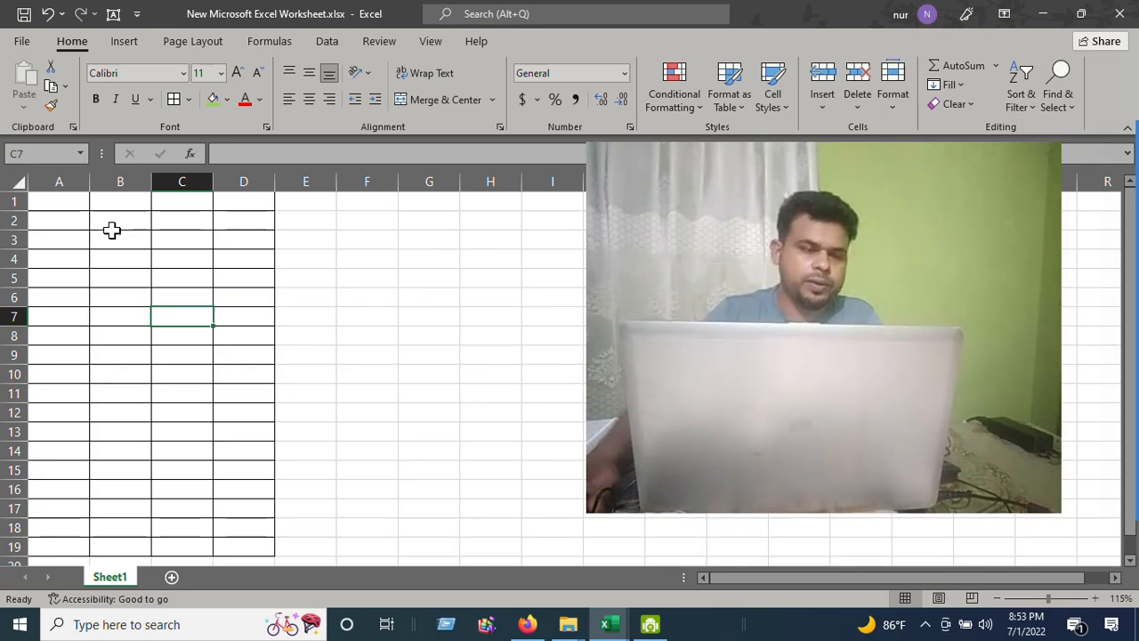
pyautogui.click(124, 222)
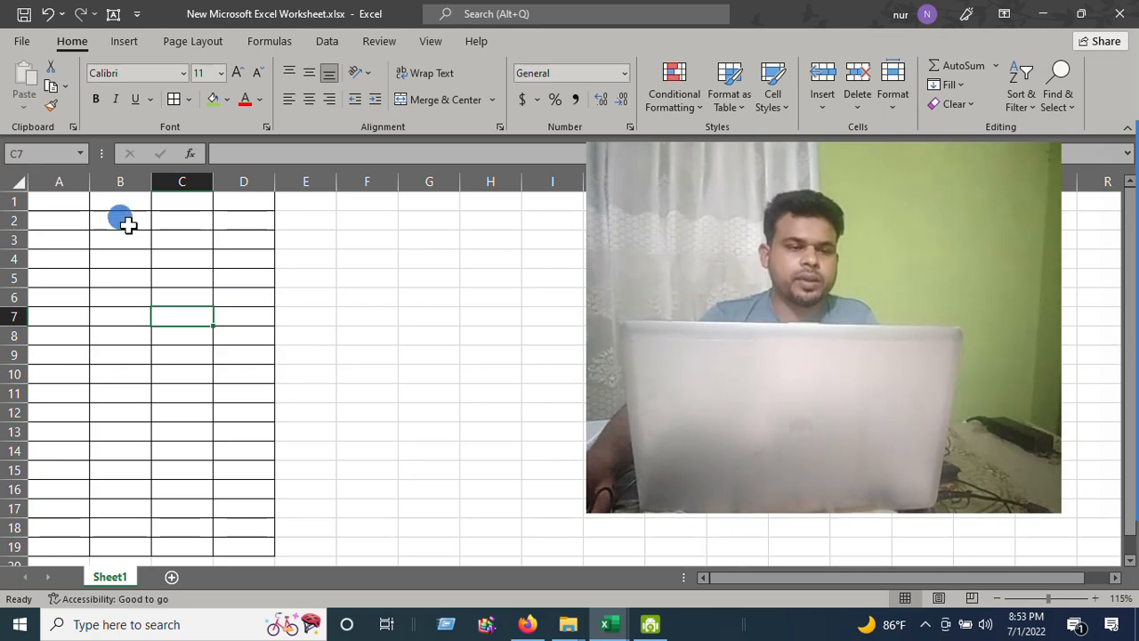
pyautogui.click(70, 205)
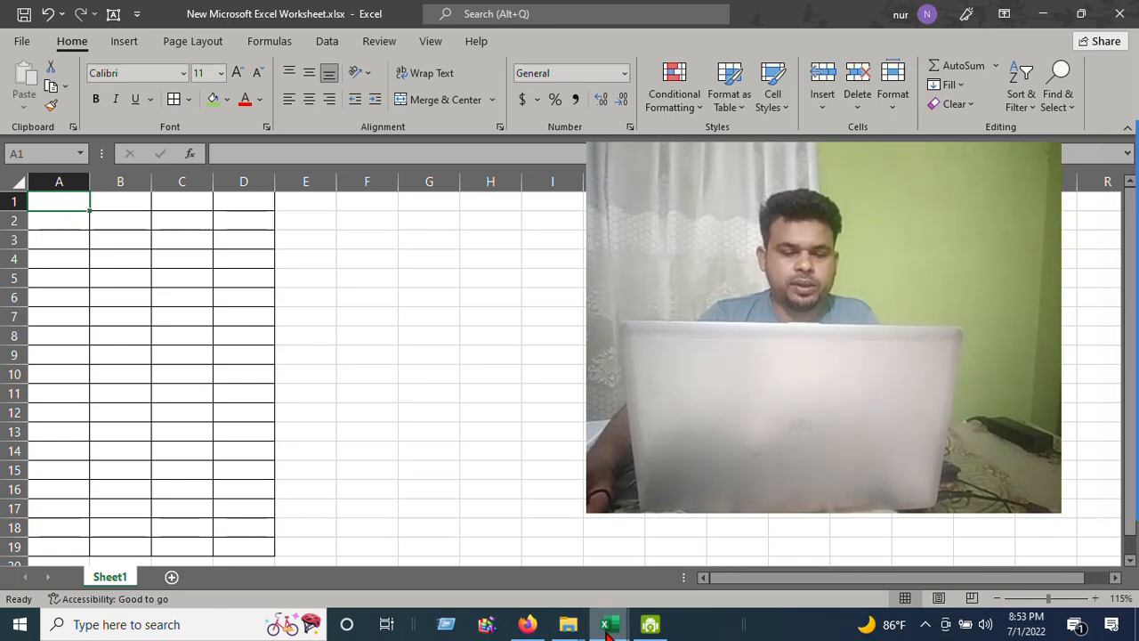
pyautogui.moveTo(605, 624)
pyautogui.click(508, 569)
pyautogui.click(293, 355)
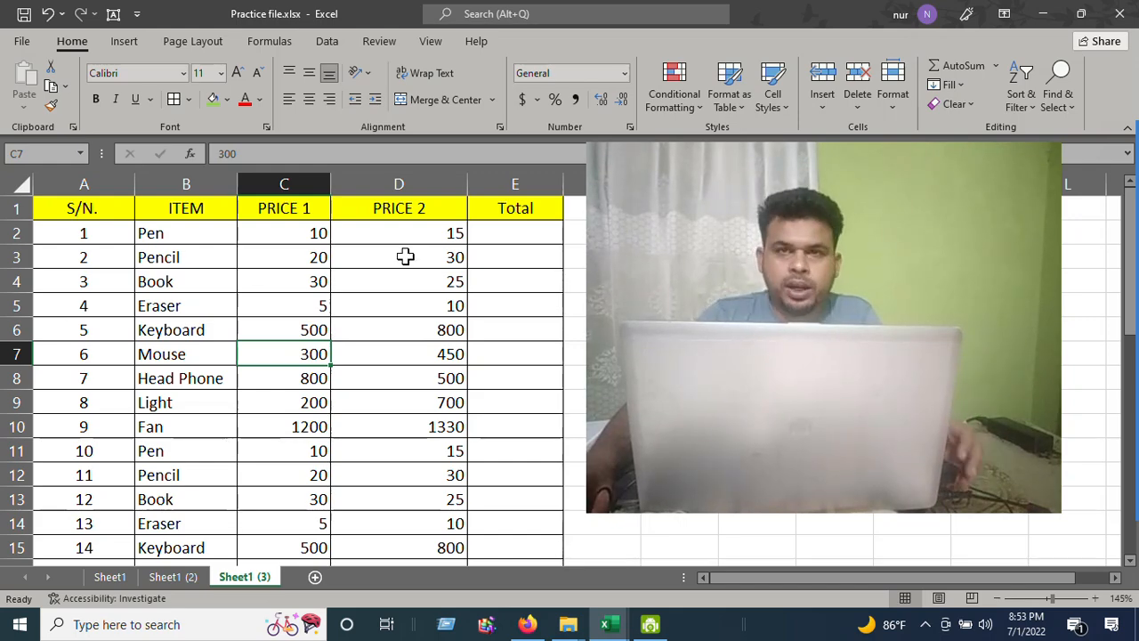
# Clear all serial numbers in column A below the S/N. header
pyautogui.click(94, 233)
pyautogui.click(105, 338)
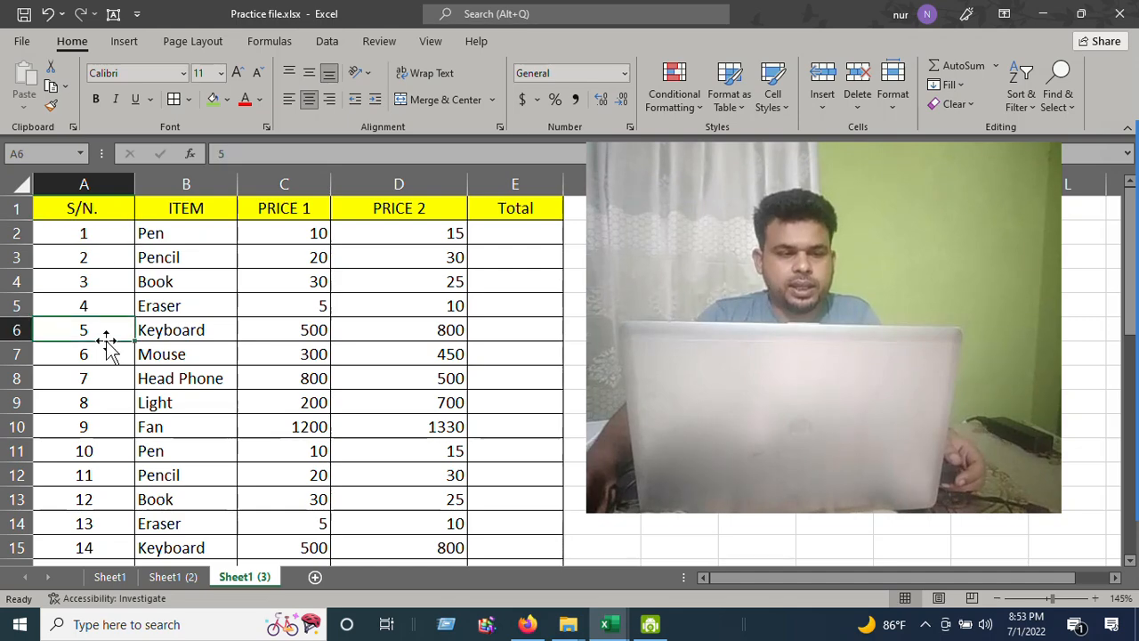
pyautogui.click(92, 235)
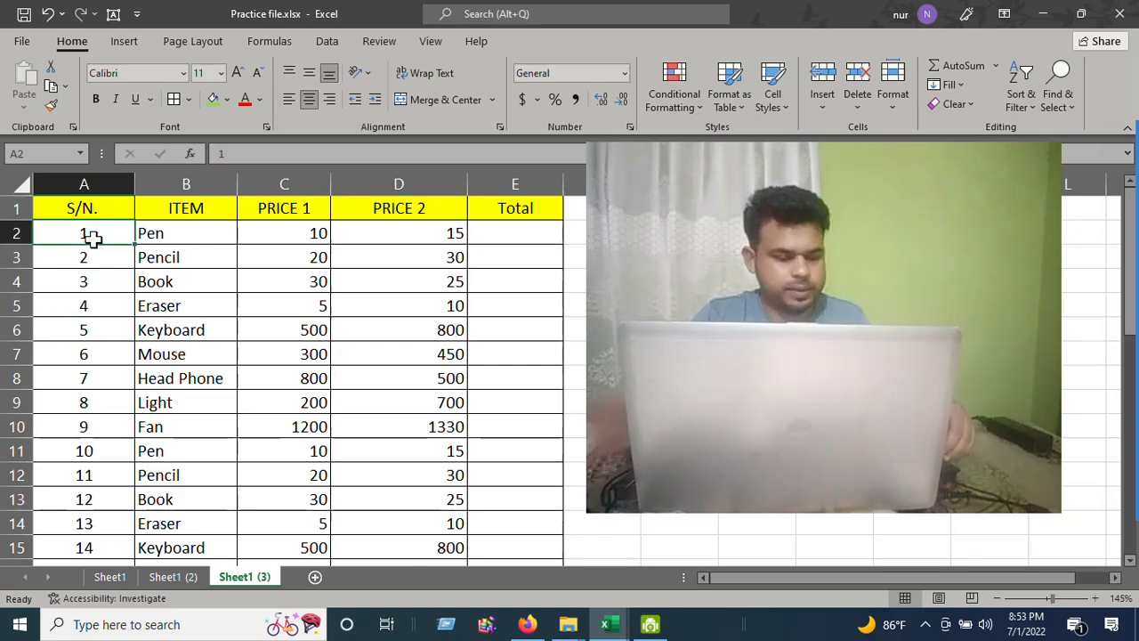
pyautogui.hotkey('ctrl', 'shift', 'Down')
pyautogui.press('Delete')
# Enter serial numbers 1, 2, 3 and 4 in cells A2 to A5
pyautogui.click(92, 287)
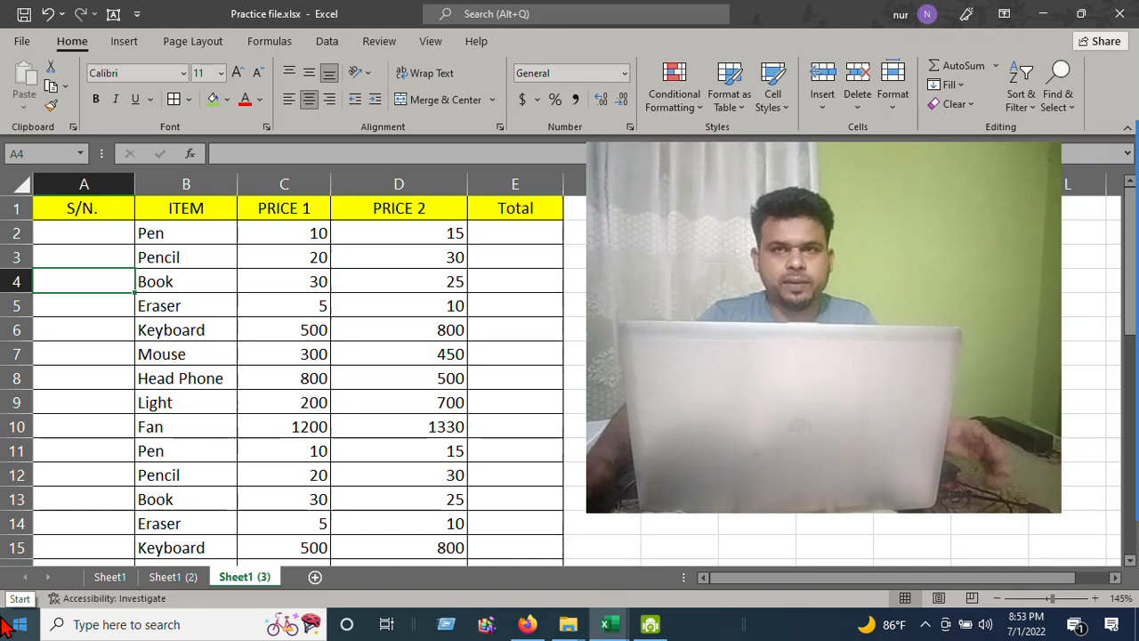
pyautogui.click(96, 233)
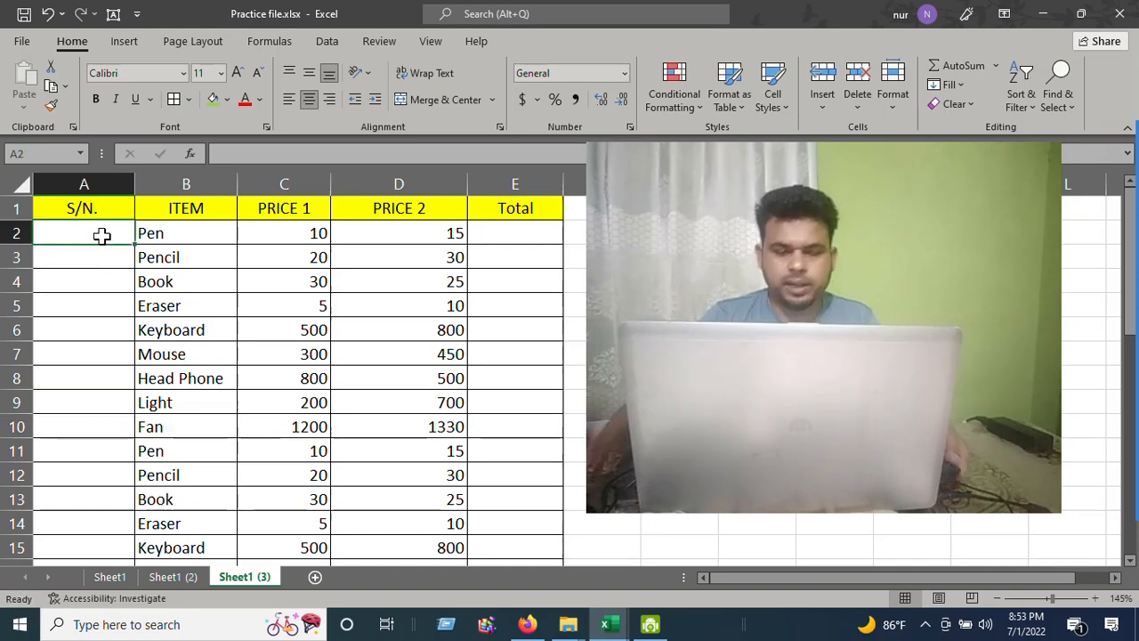
pyautogui.write('1')
pyautogui.press('Return')
pyautogui.write('2')
pyautogui.press('Return')
pyautogui.write('3')
pyautogui.press('Return')
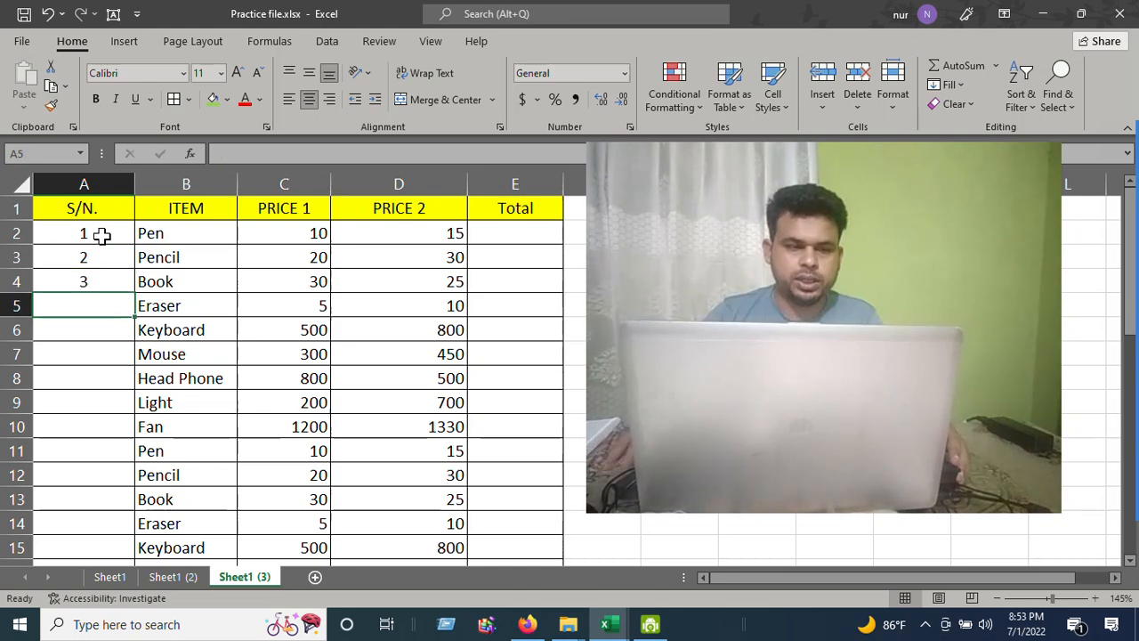
pyautogui.write('4')
pyautogui.press('Return')
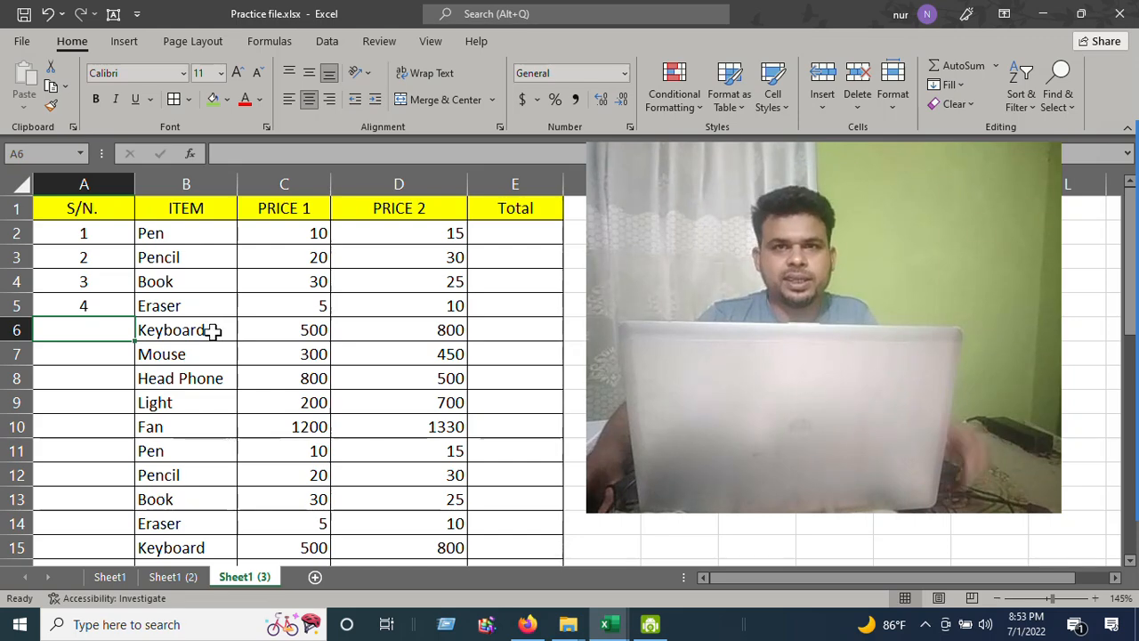
# Select A2:A5 and autofill the serial numbers down column A to the table's last row
pyautogui.click(85, 303)
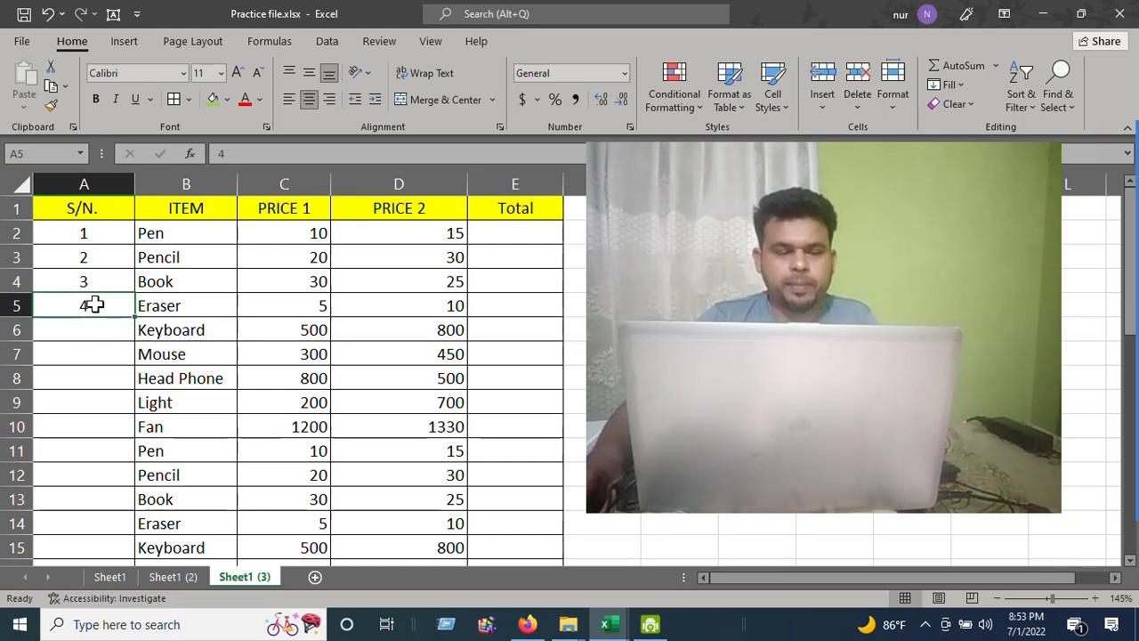
pyautogui.click(93, 270)
pyautogui.click(91, 227)
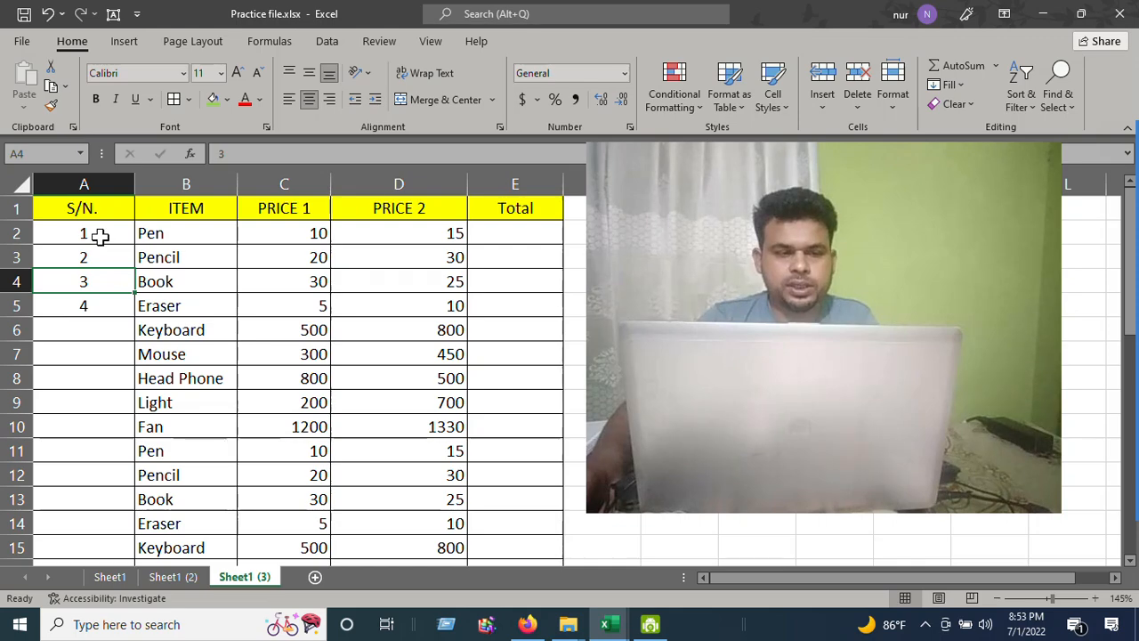
pyautogui.click(110, 269)
pyautogui.moveTo(96, 236); pyautogui.dragTo(128, 264)
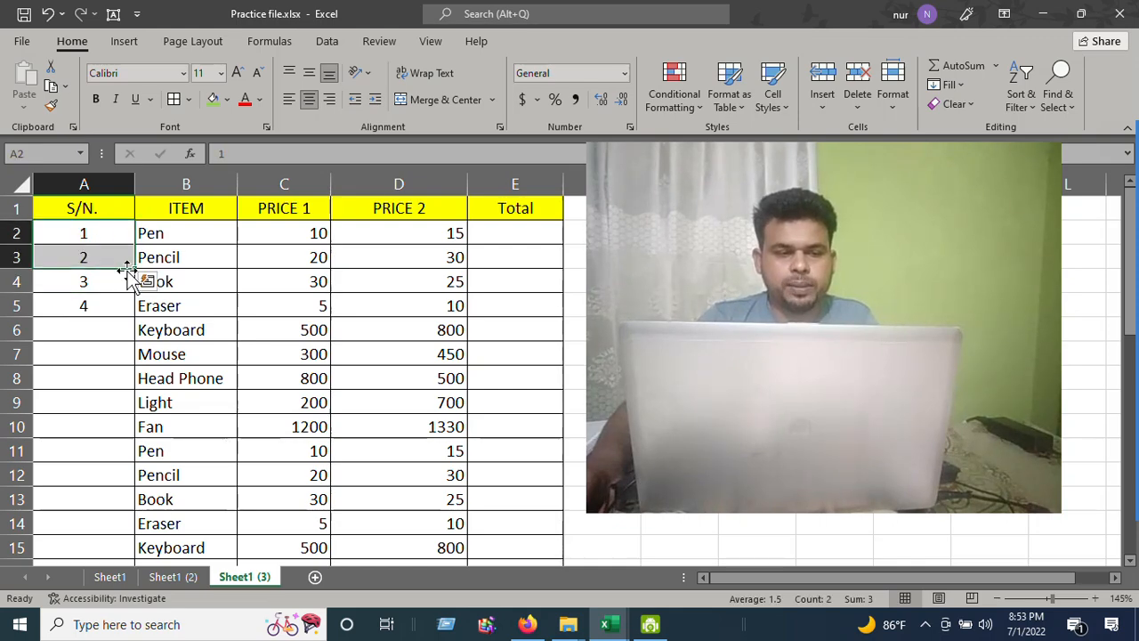
pyautogui.moveTo(135, 269); pyautogui.dragTo(135, 318)
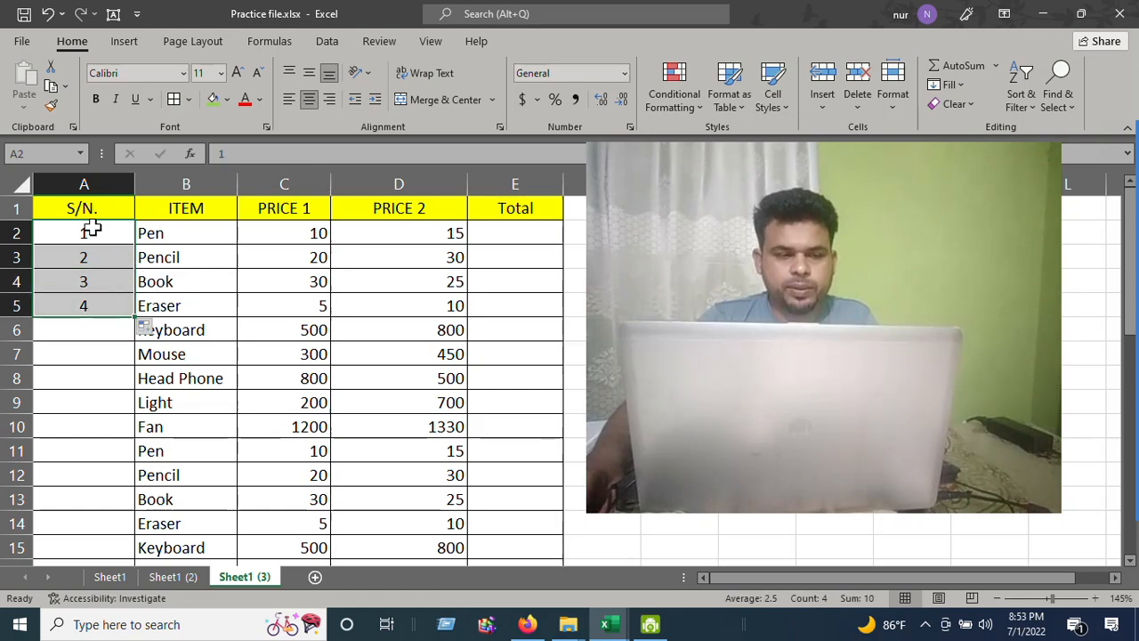
pyautogui.doubleClick(135, 317)
pyautogui.scroll(-5, 71, 287)
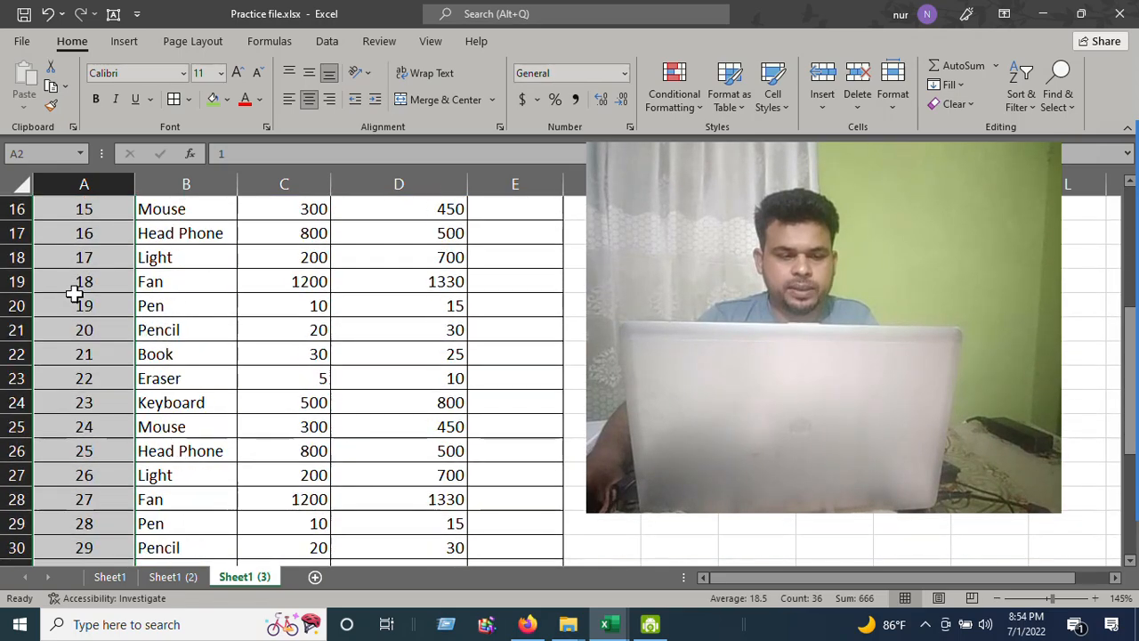
pyautogui.scroll(-5, 75, 293)
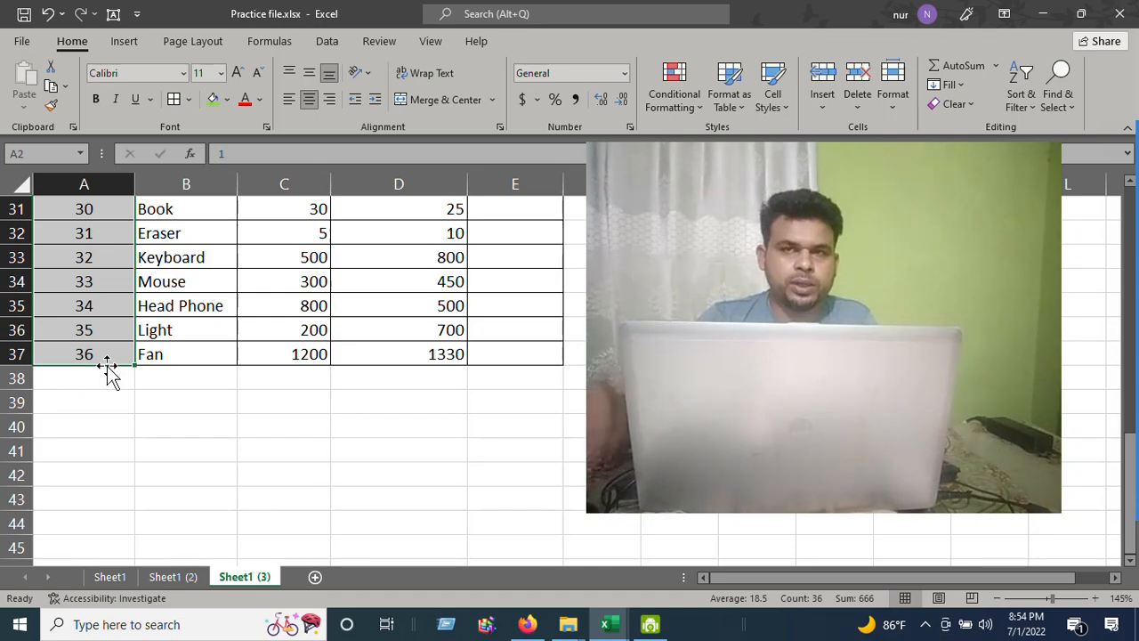
# Clear the serial numbers from column A below the S/N. header
pyautogui.scroll(3, 100, 325)
pyautogui.scroll(7, 100, 325)
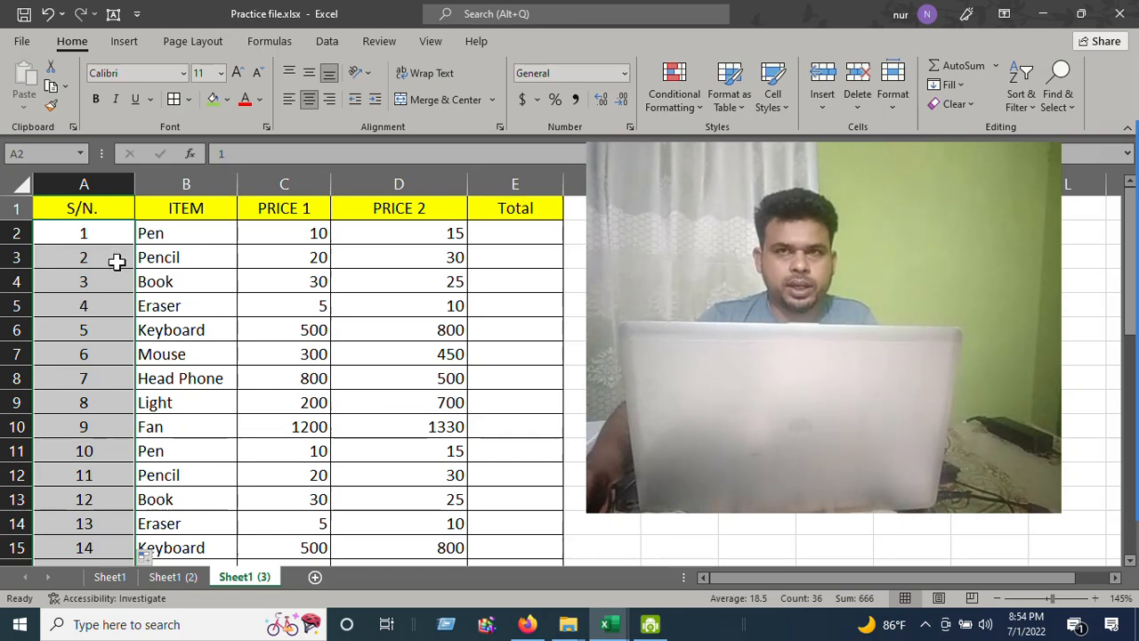
pyautogui.click(116, 266)
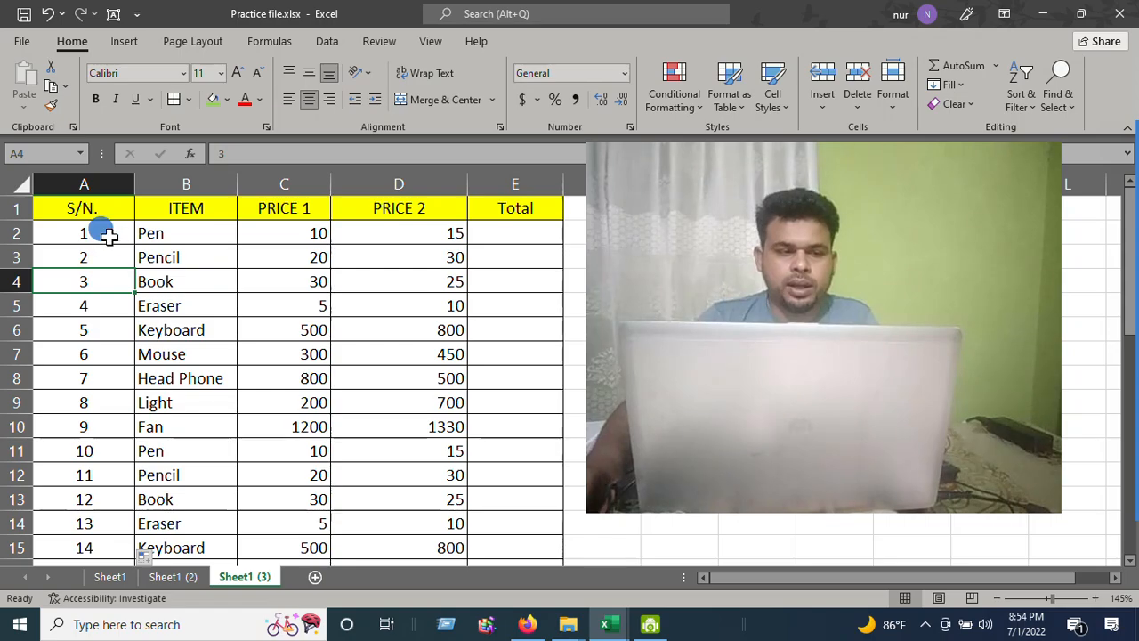
pyautogui.moveTo(102, 230); pyautogui.dragTo(95, 524)
pyautogui.press('Delete')
pyautogui.scroll(8, 94, 519)
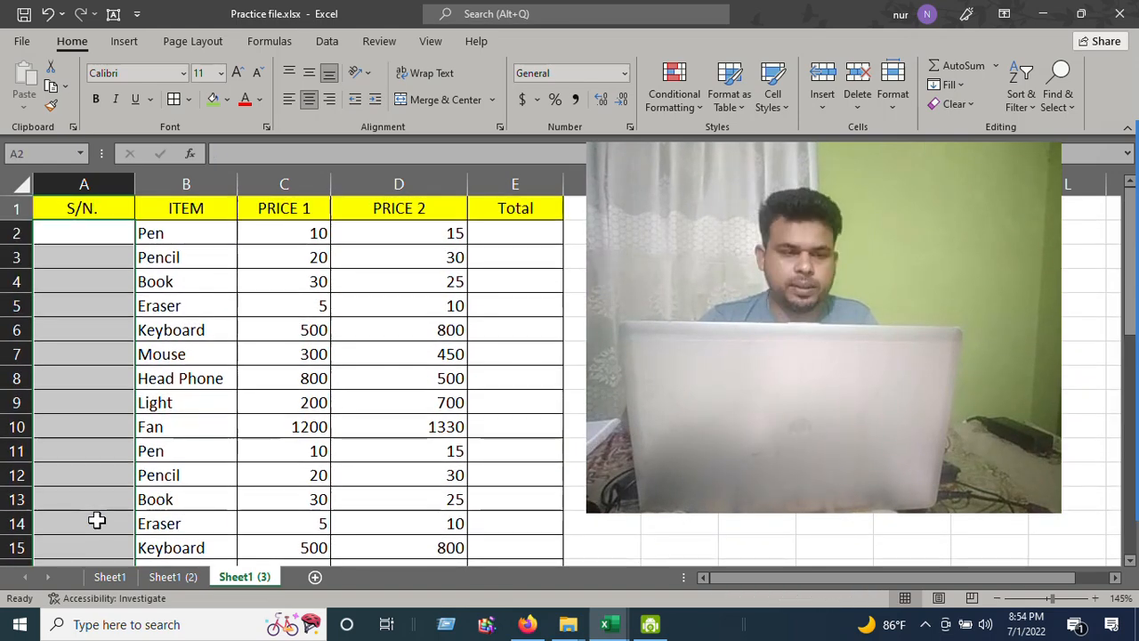
# Enter 1 as the first serial number in cell A2
pyautogui.click(80, 303)
pyautogui.click(95, 231)
pyautogui.write('1')
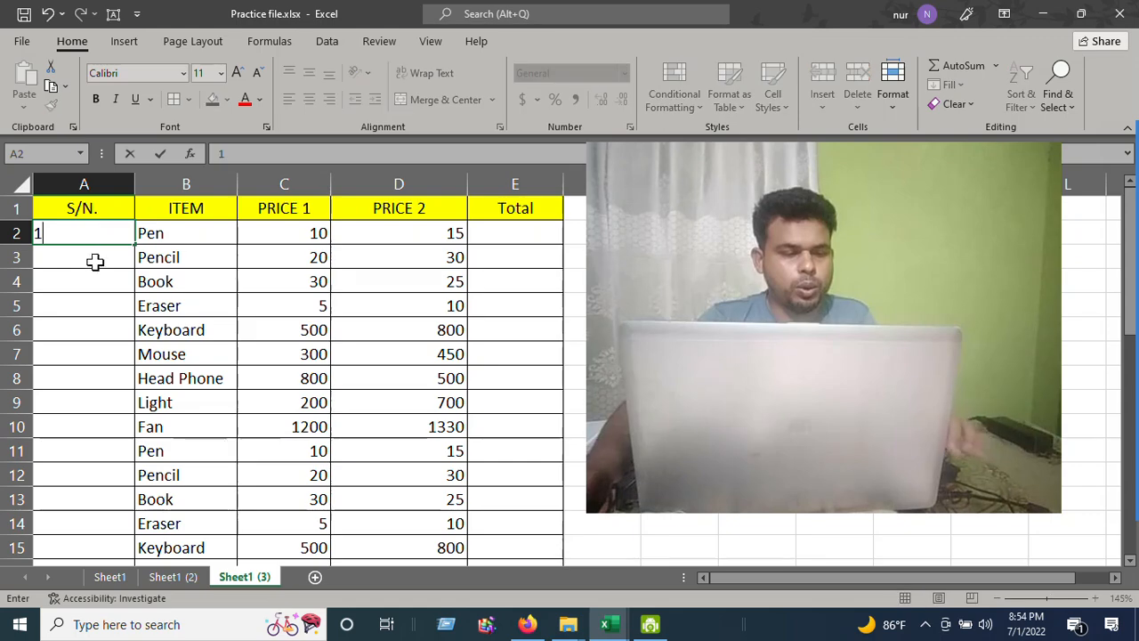
pyautogui.press('Return')
pyautogui.press('Return')
# Autofill A2 down column A to row 34 and switch the autofill option to Fill Series
pyautogui.click(89, 231)
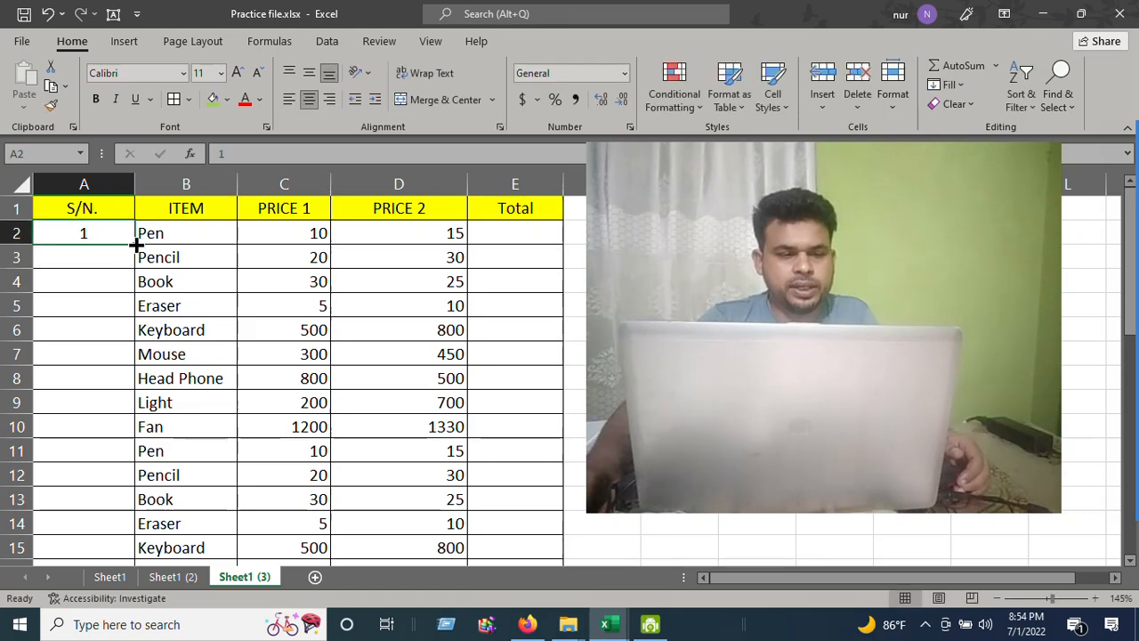
pyautogui.moveTo(138, 245); pyautogui.dragTo(112, 547)
pyautogui.scroll(2, 116, 437)
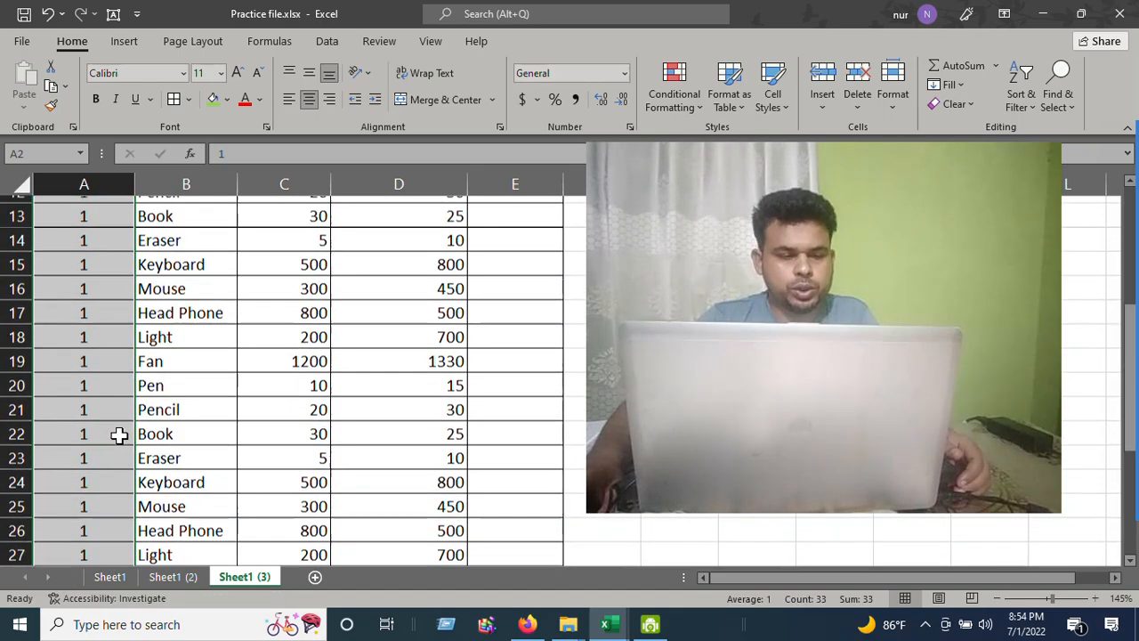
pyautogui.scroll(-5, 120, 435)
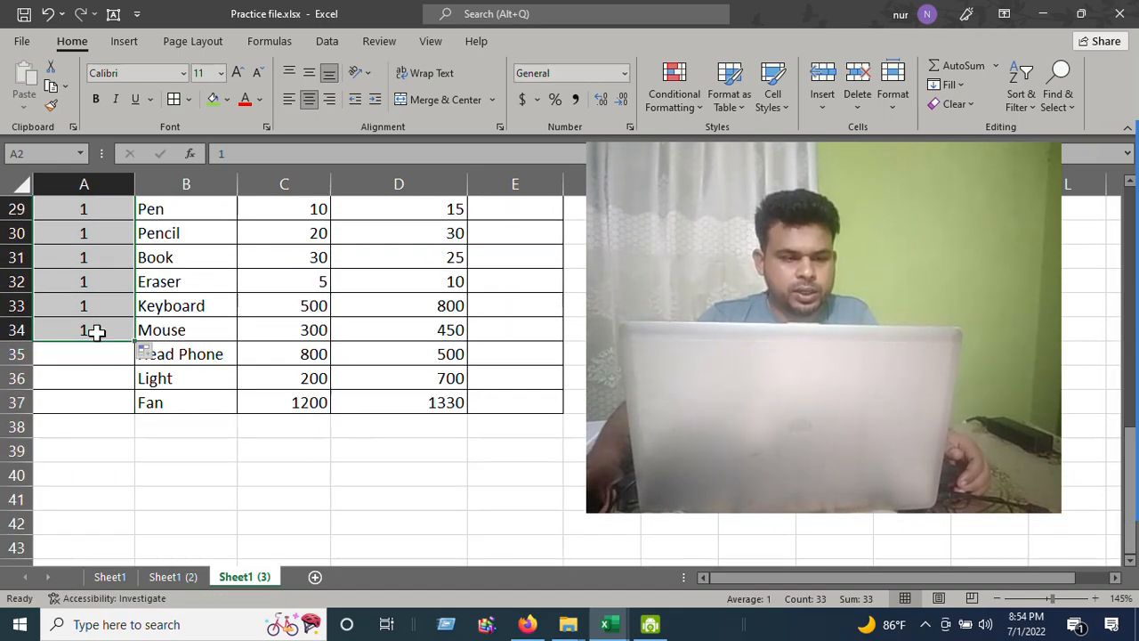
pyautogui.click(160, 356)
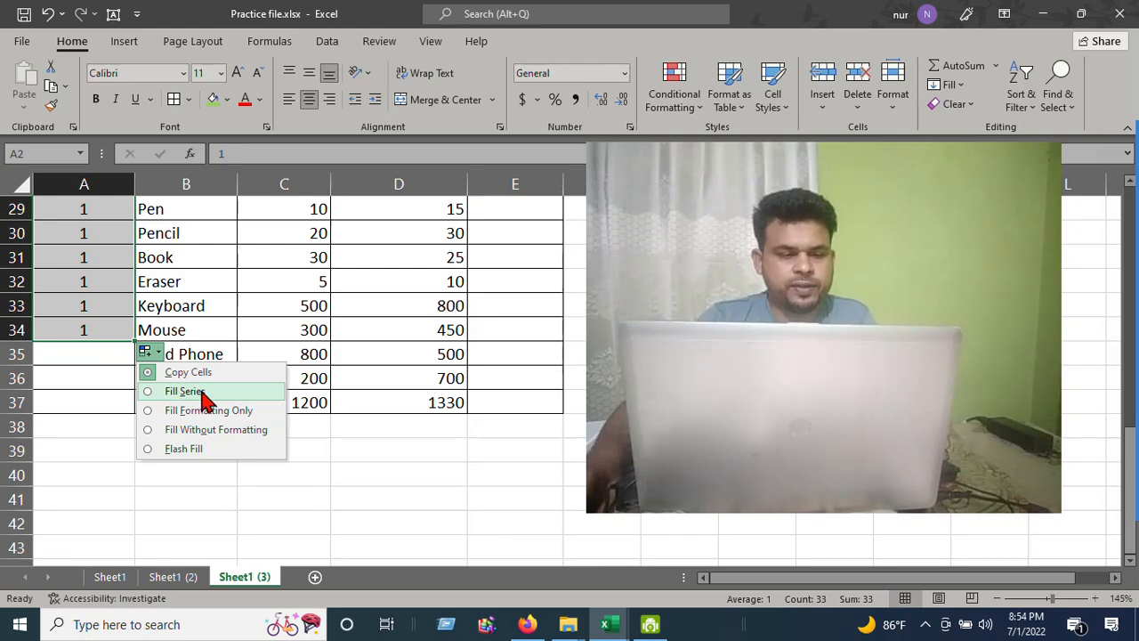
pyautogui.click(171, 392)
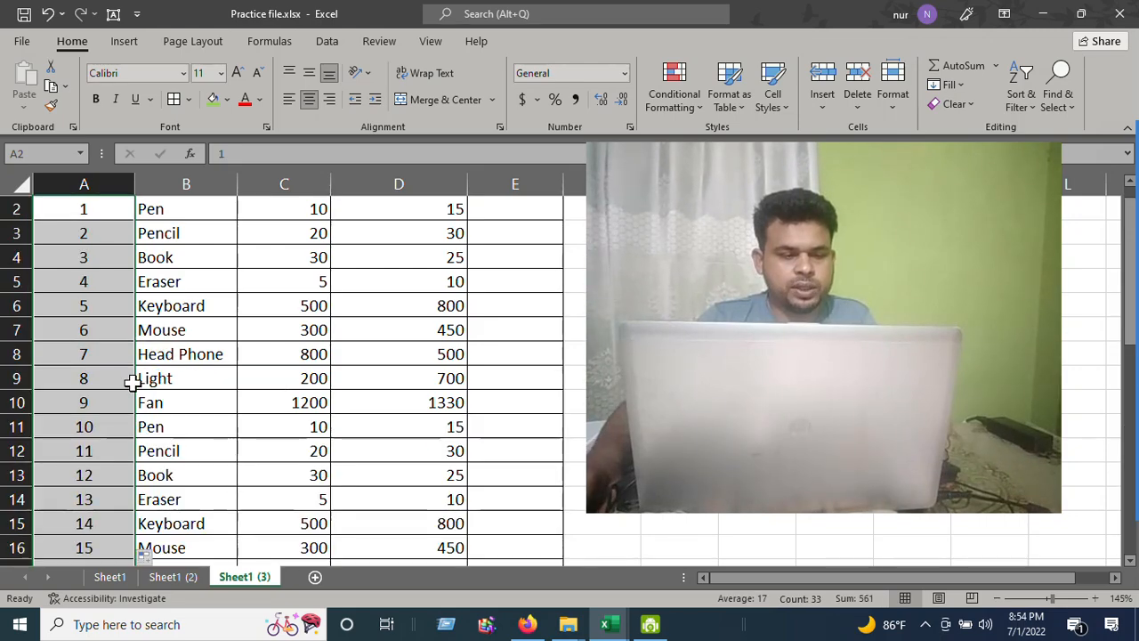
# Extend the serial number series down column A to the table's last row, row 37
pyautogui.scroll(-7, 116, 400)
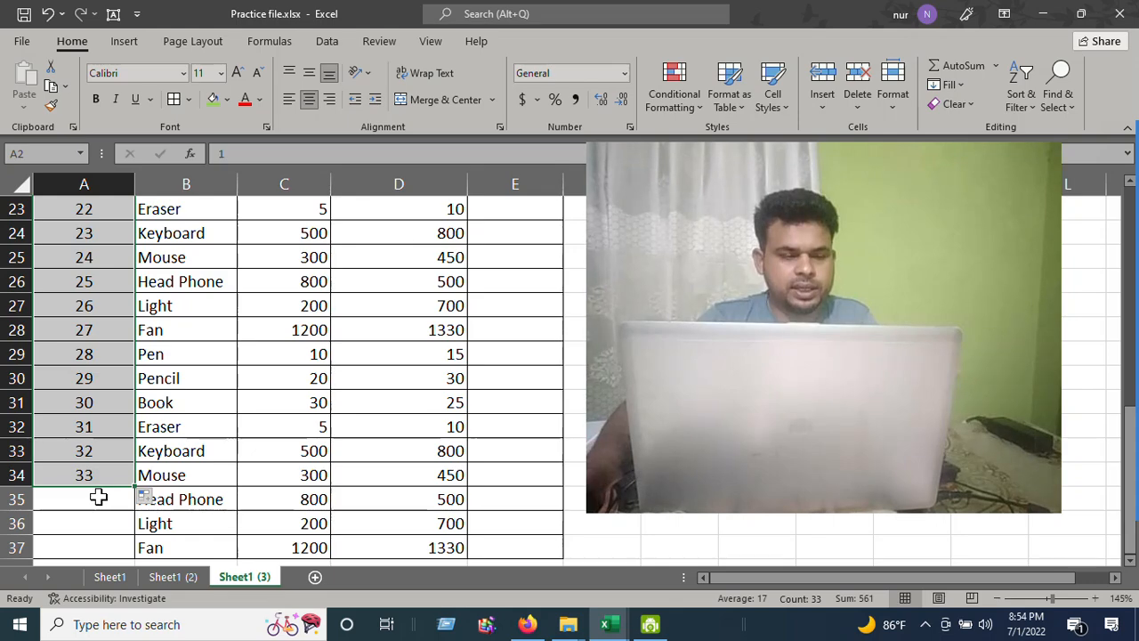
pyautogui.scroll(-1, 98, 497)
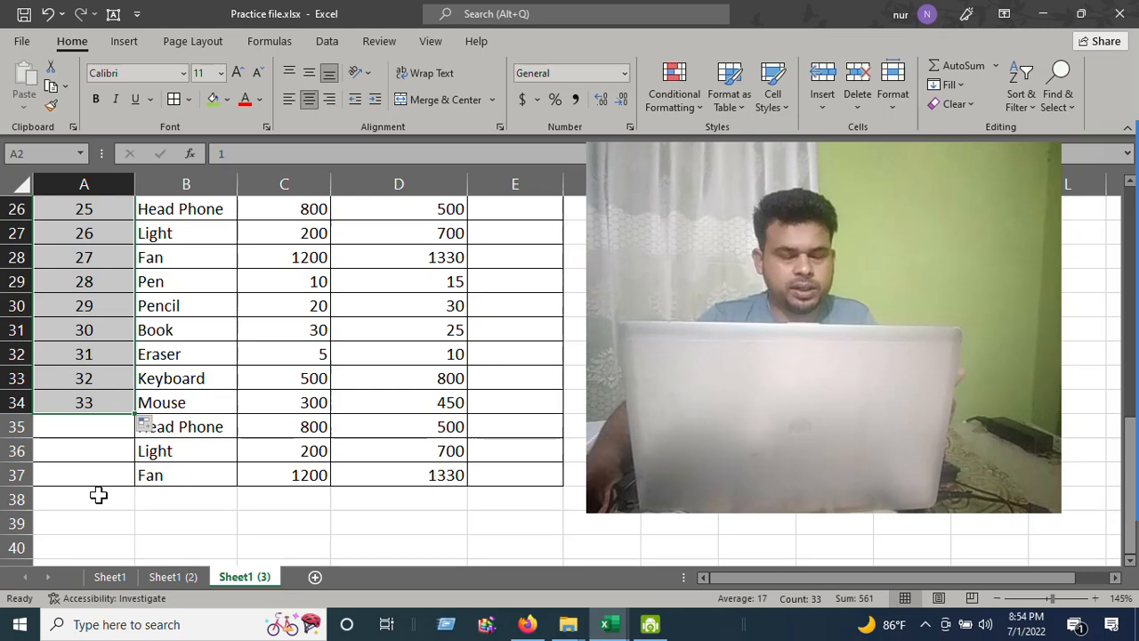
pyautogui.scroll(8, 98, 496)
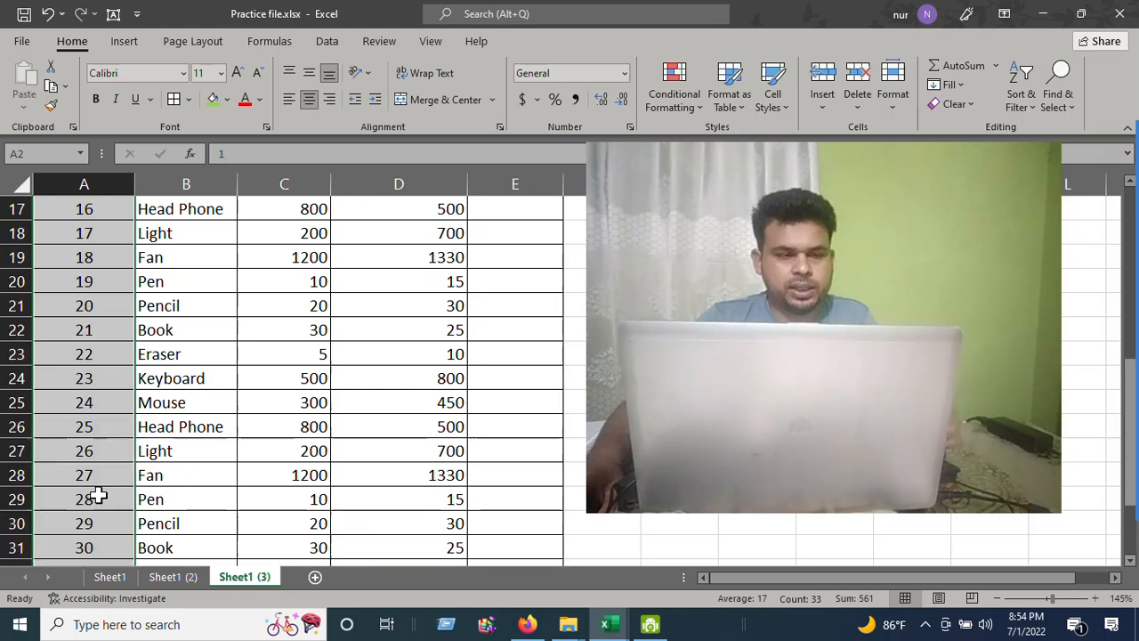
pyautogui.moveTo(115, 234); pyautogui.dragTo(123, 276)
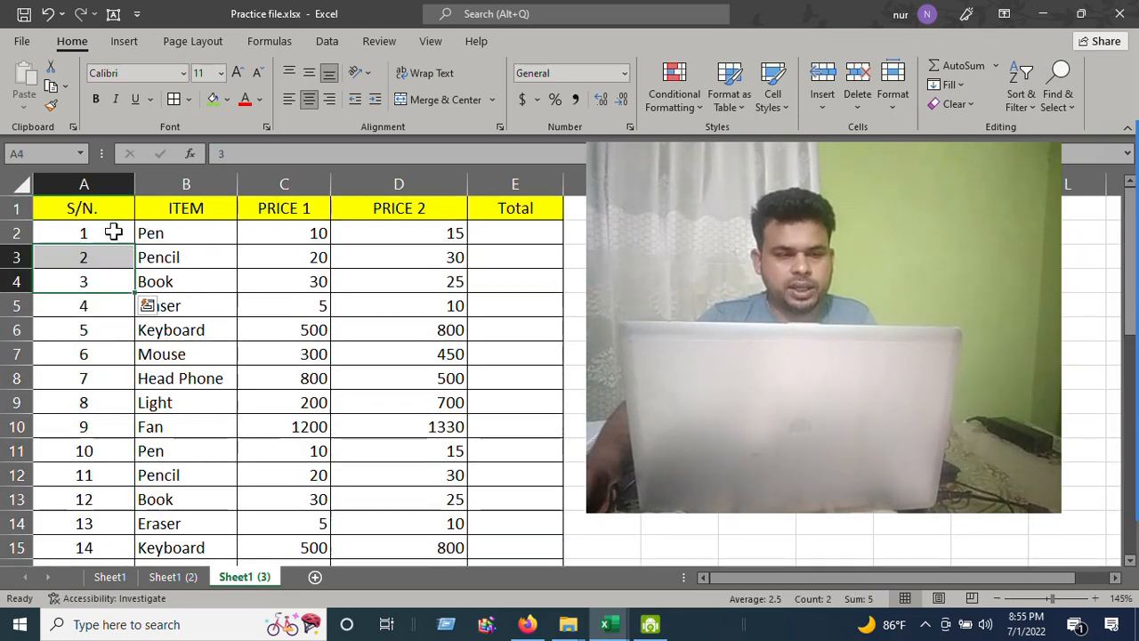
pyautogui.click(113, 233)
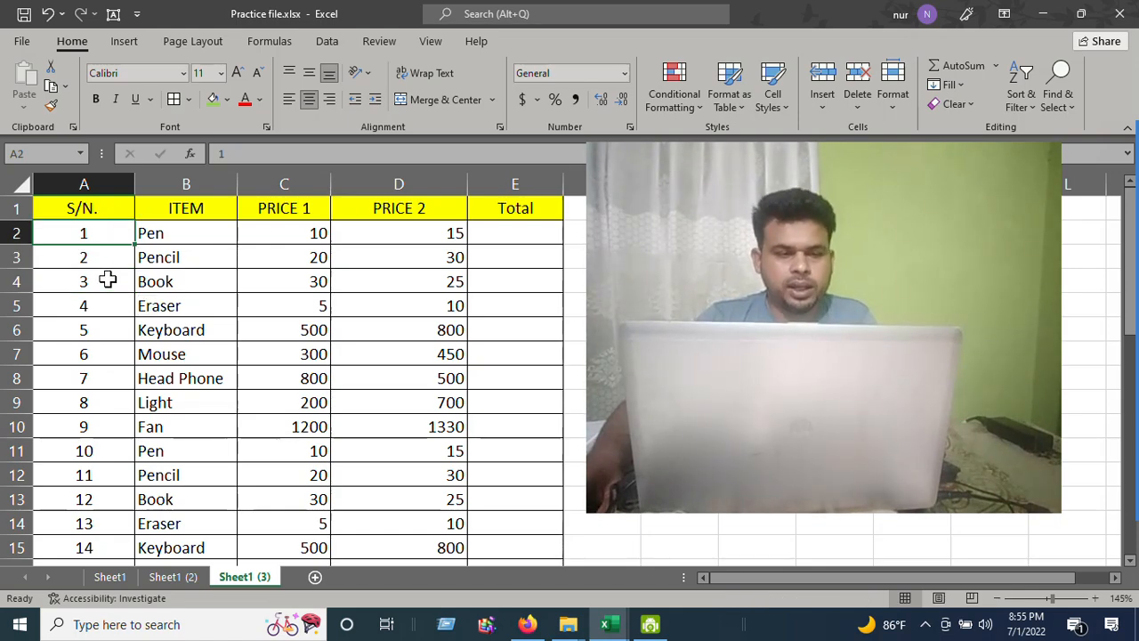
pyautogui.click(107, 280)
pyautogui.click(113, 234)
pyautogui.click(119, 262)
pyautogui.click(116, 235)
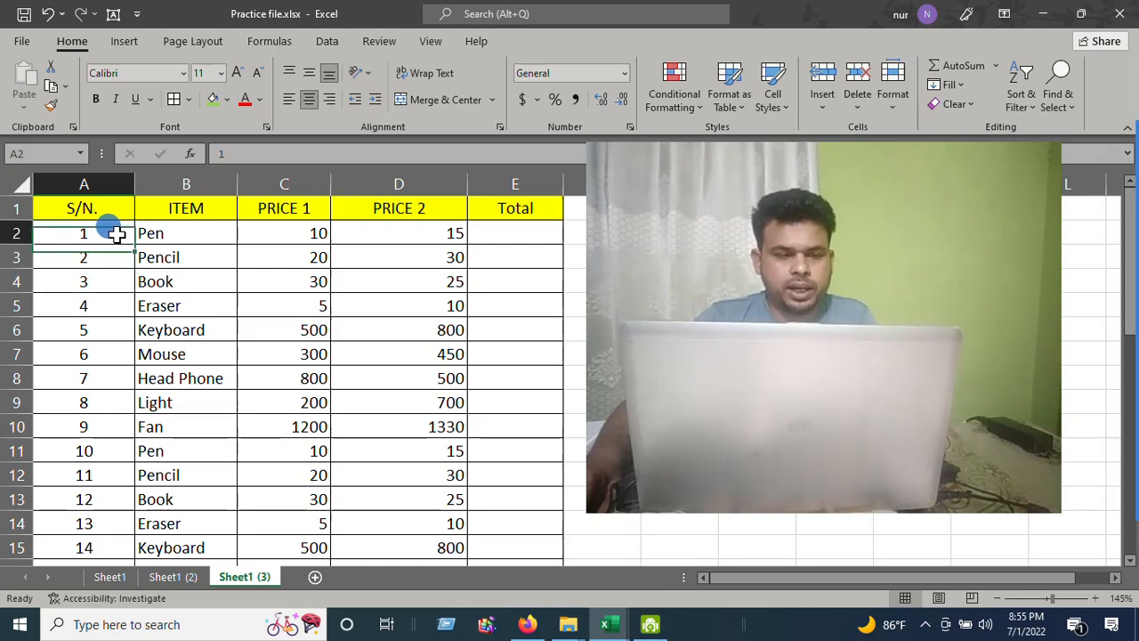
pyautogui.moveTo(117, 234); pyautogui.dragTo(117, 258)
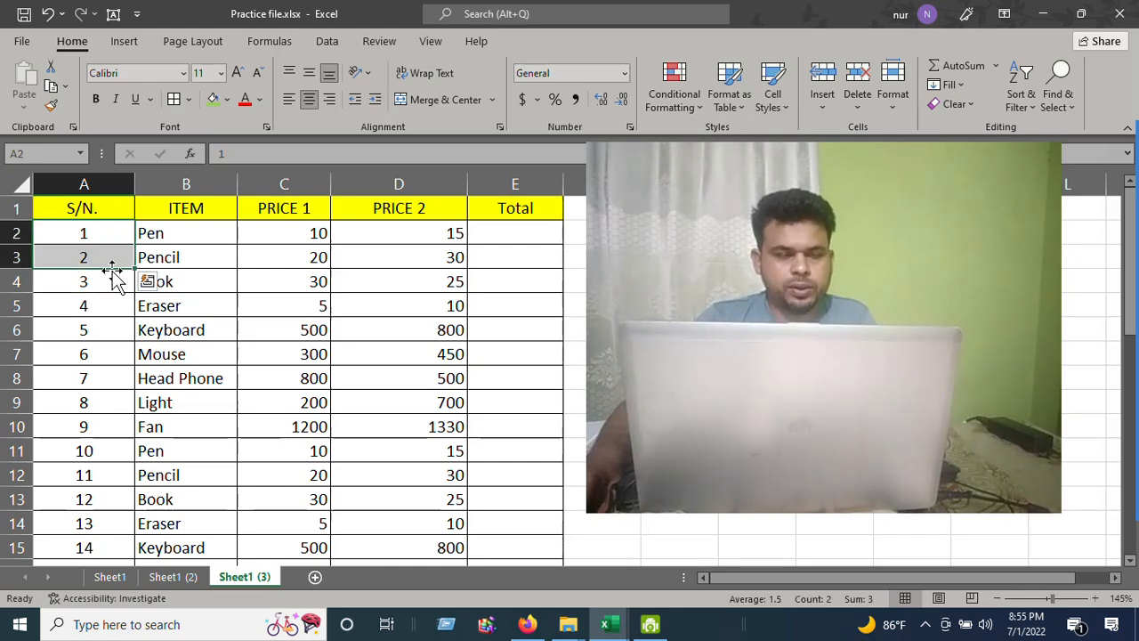
pyautogui.moveTo(138, 268); pyautogui.dragTo(97, 334)
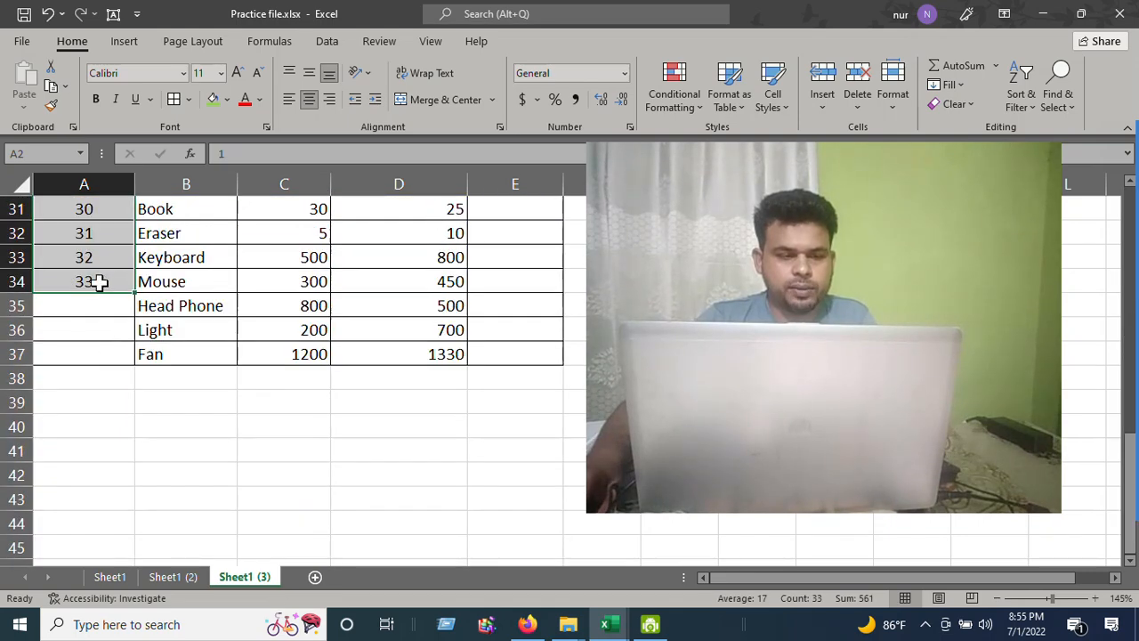
pyautogui.moveTo(133, 293); pyautogui.dragTo(96, 356)
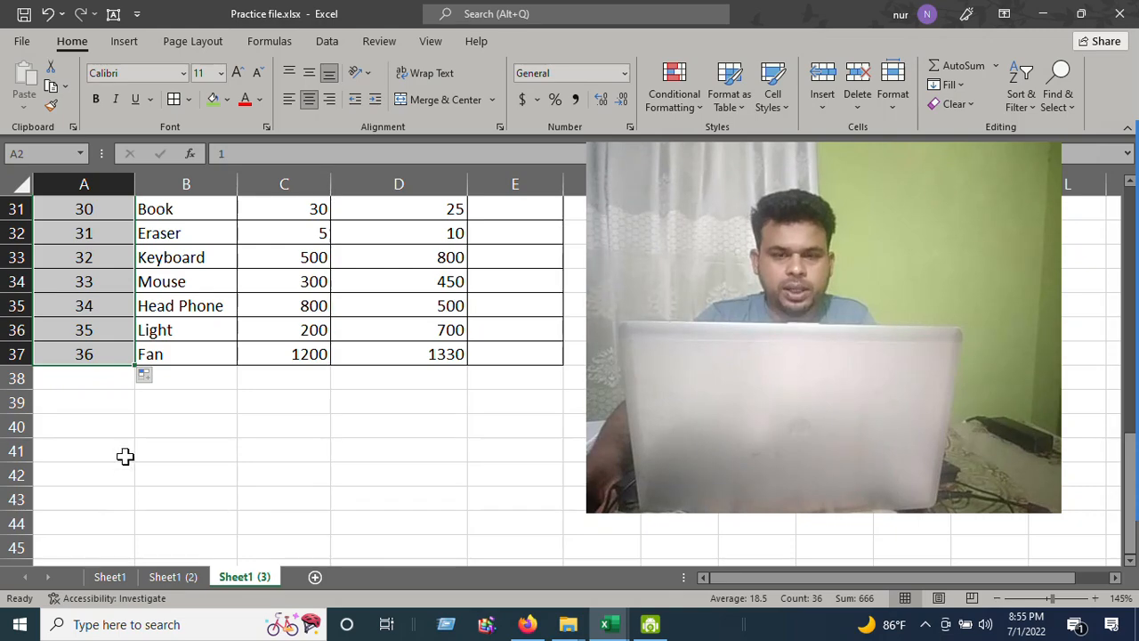
pyautogui.scroll(10, 170, 402)
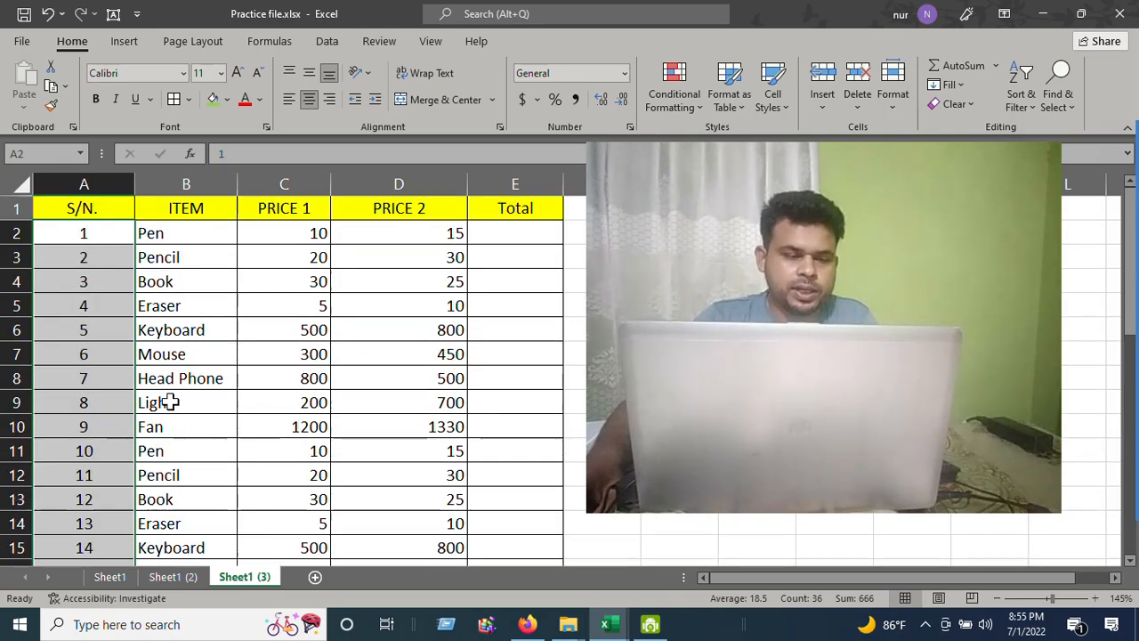
pyautogui.click(101, 242)
pyautogui.press('Down')
pyautogui.press('Down')
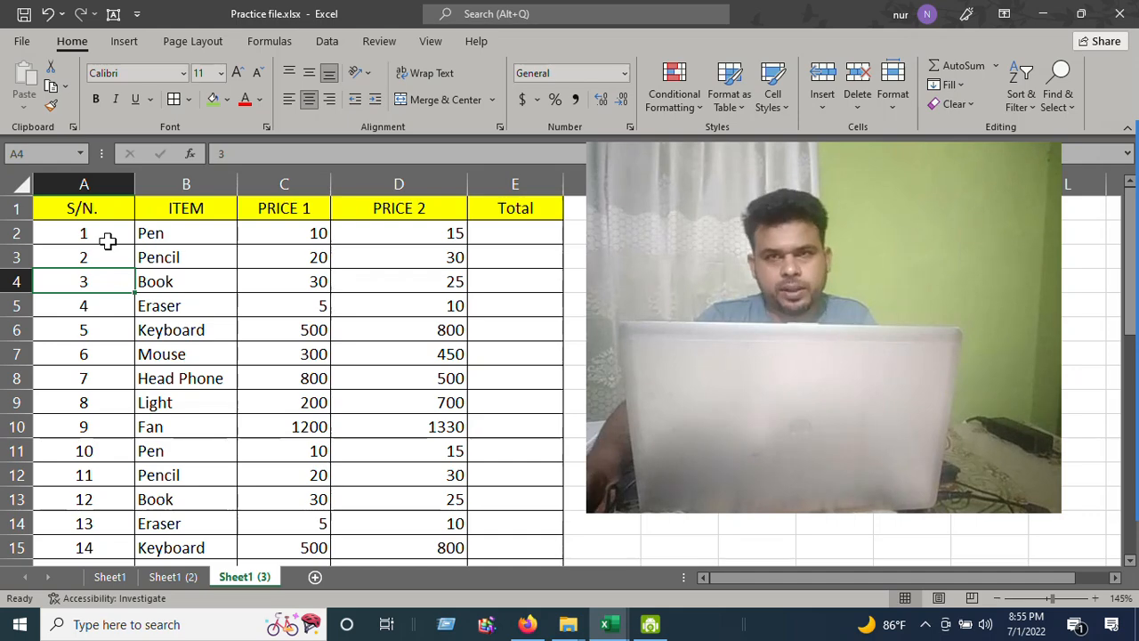
pyautogui.moveTo(153, 233); pyautogui.dragTo(175, 355)
pyautogui.click(228, 303)
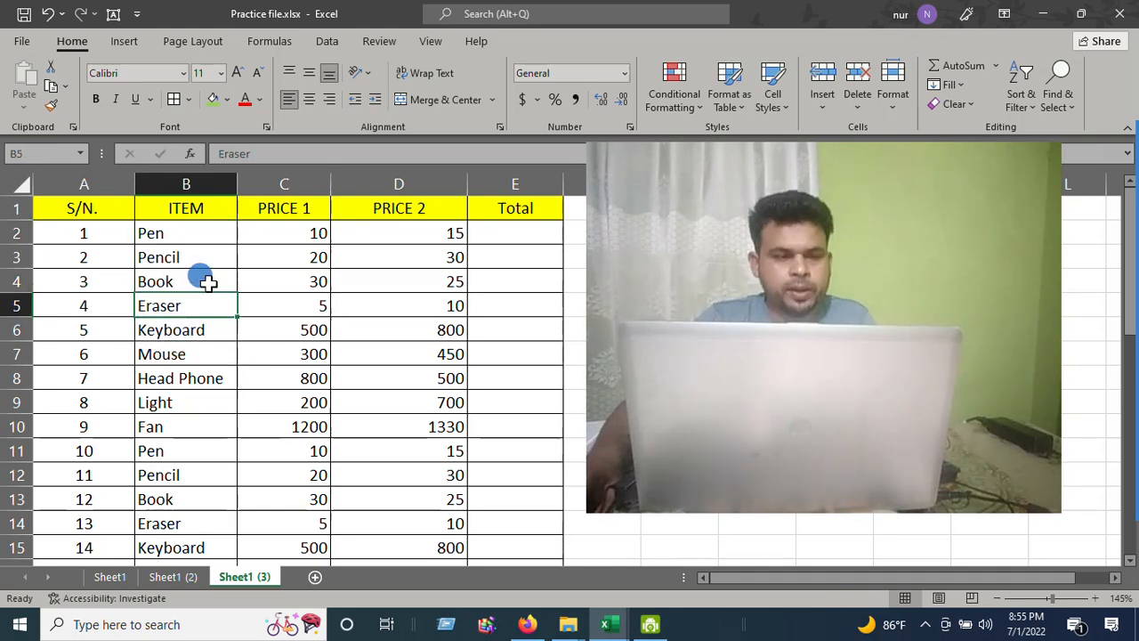
# Fill the header row A1:E1 with the standard Light Blue colour
pyautogui.click(89, 204)
pyautogui.moveTo(140, 209); pyautogui.dragTo(526, 208)
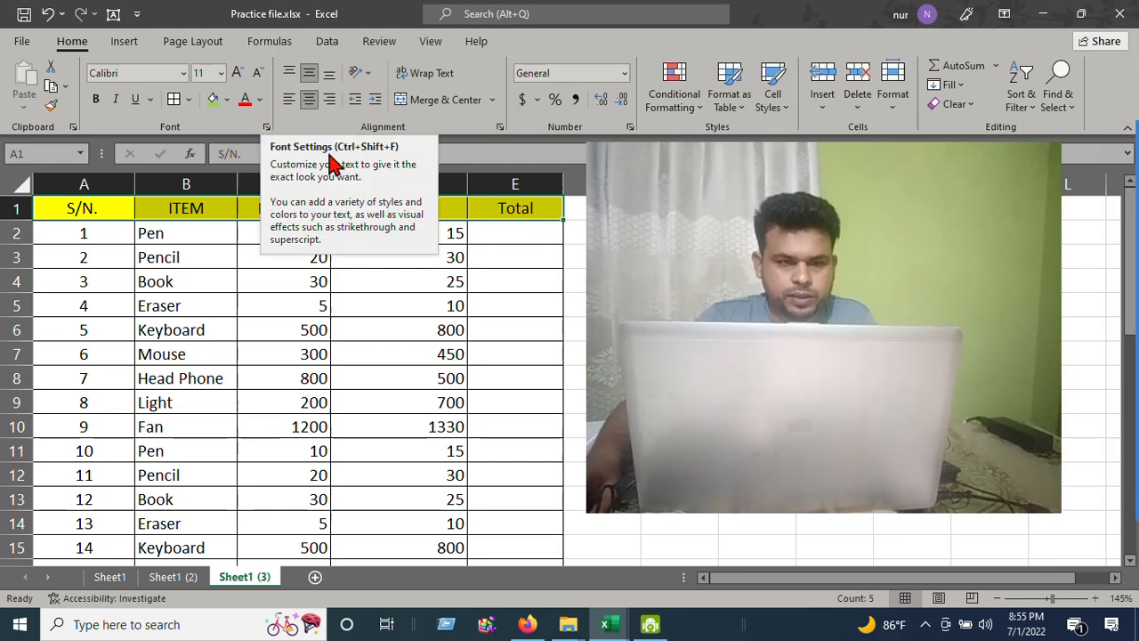
pyautogui.click(228, 101)
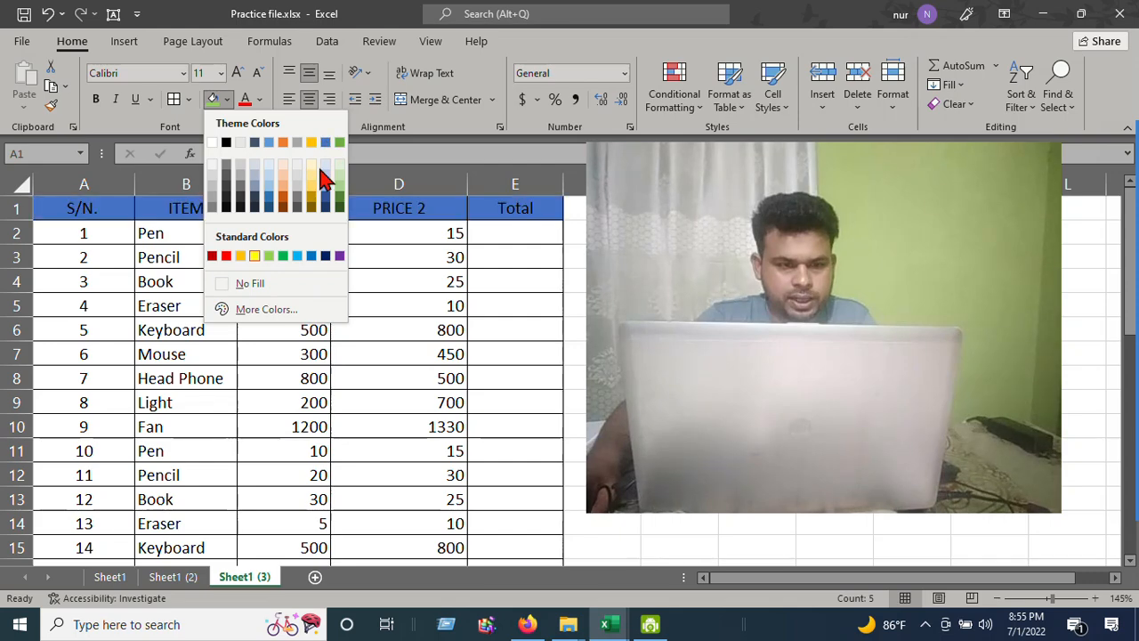
pyautogui.click(283, 257)
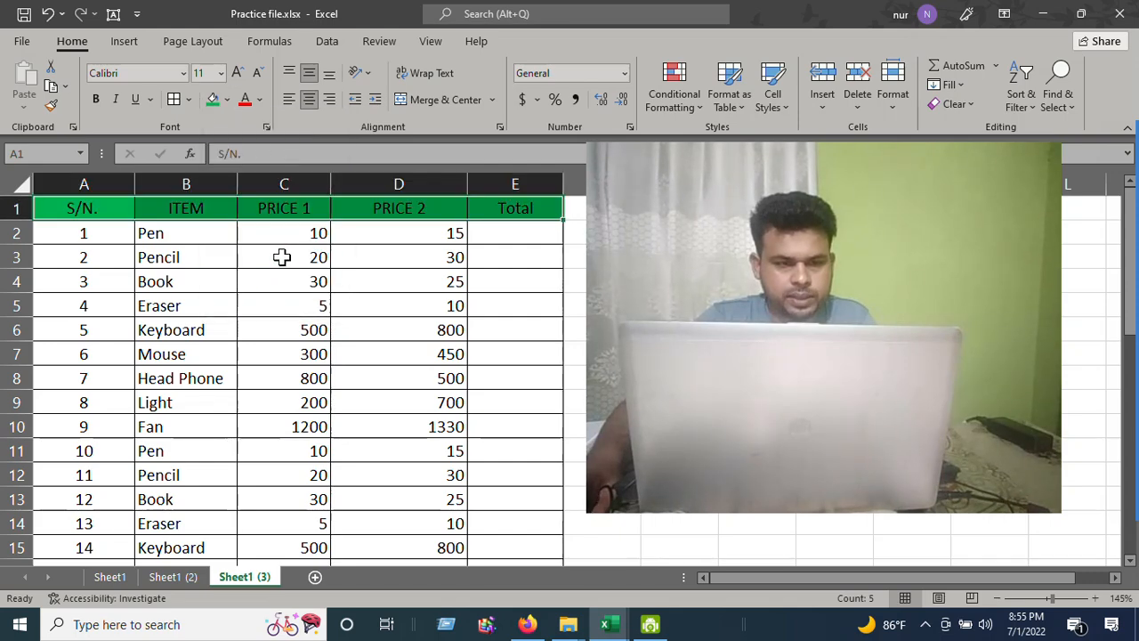
pyautogui.click(227, 99)
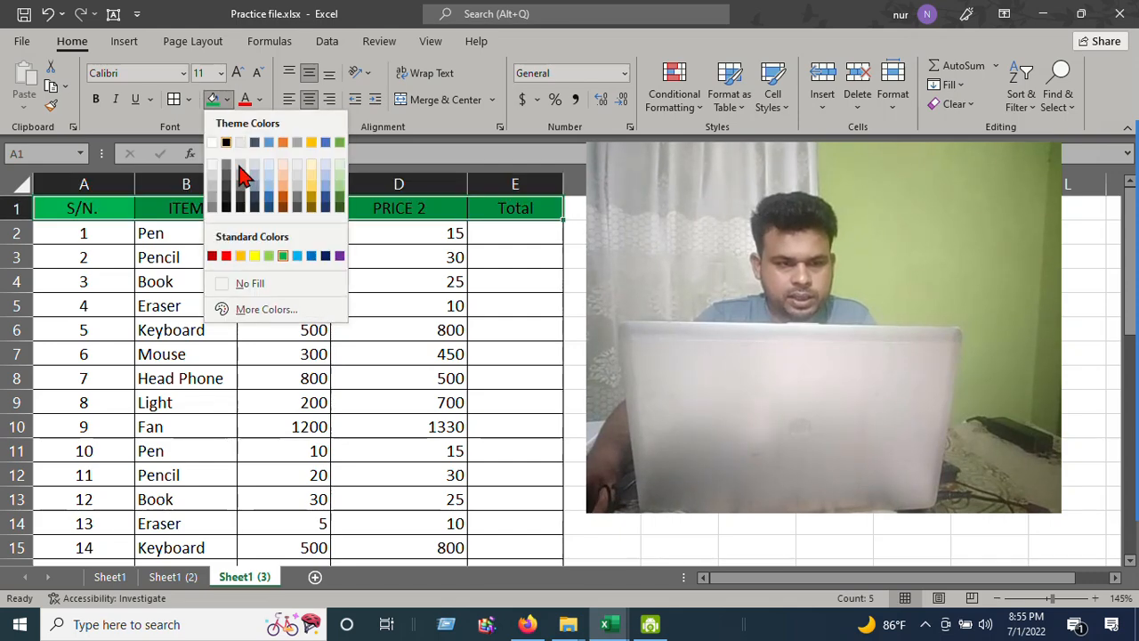
pyautogui.click(296, 257)
pyautogui.click(406, 234)
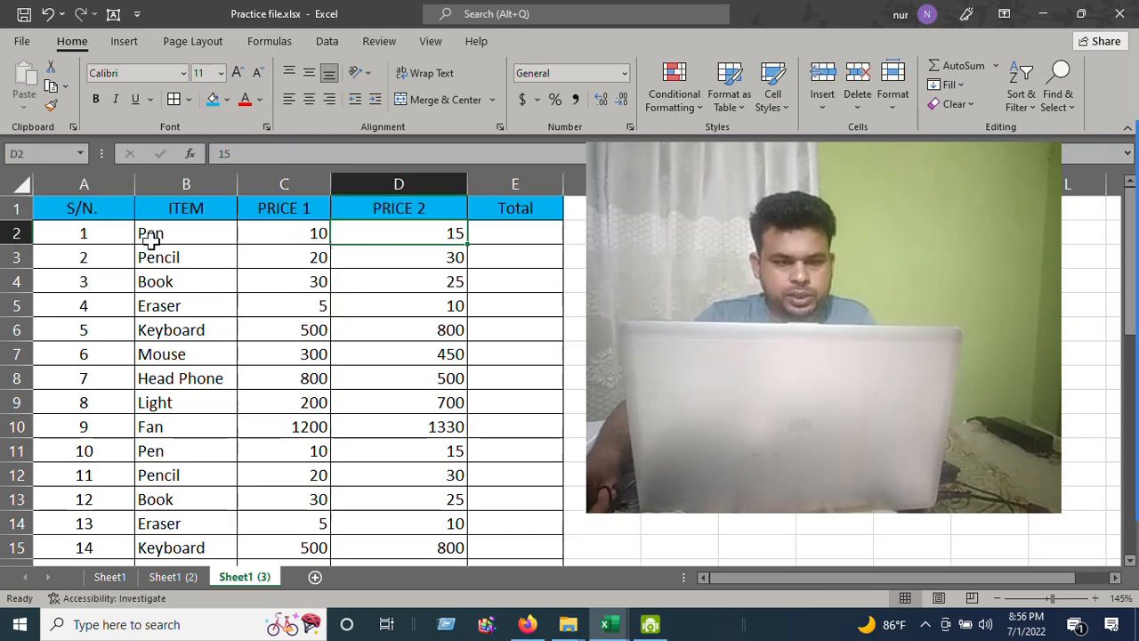
# Set the header row's font colour to standard Red
pyautogui.moveTo(120, 211); pyautogui.dragTo(519, 211)
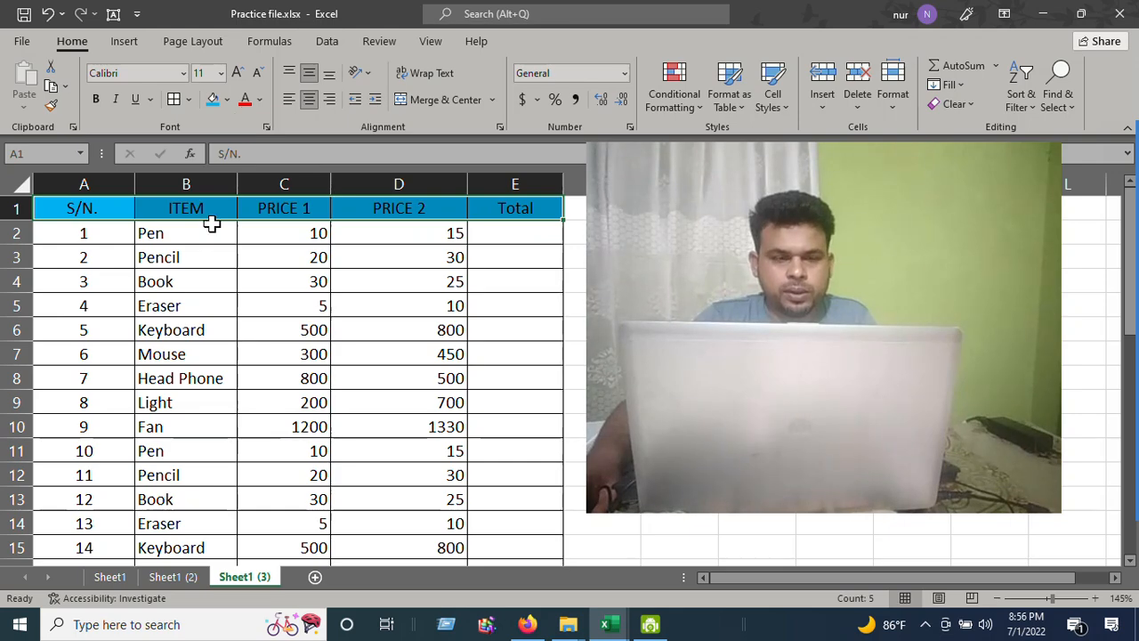
pyautogui.click(260, 101)
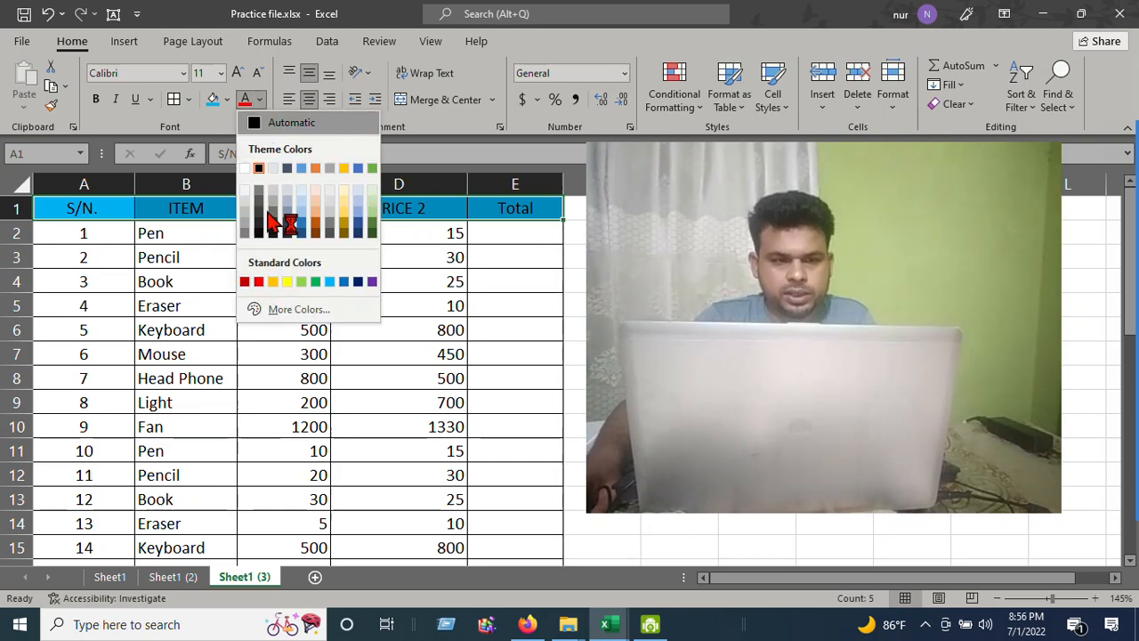
pyautogui.click(258, 281)
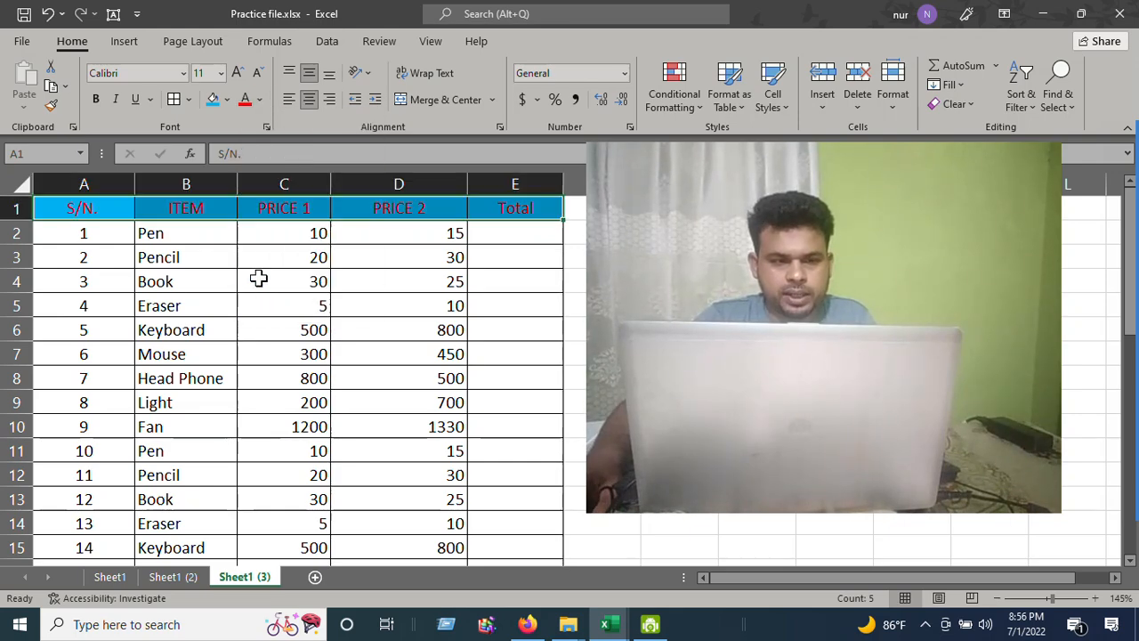
pyautogui.click(319, 239)
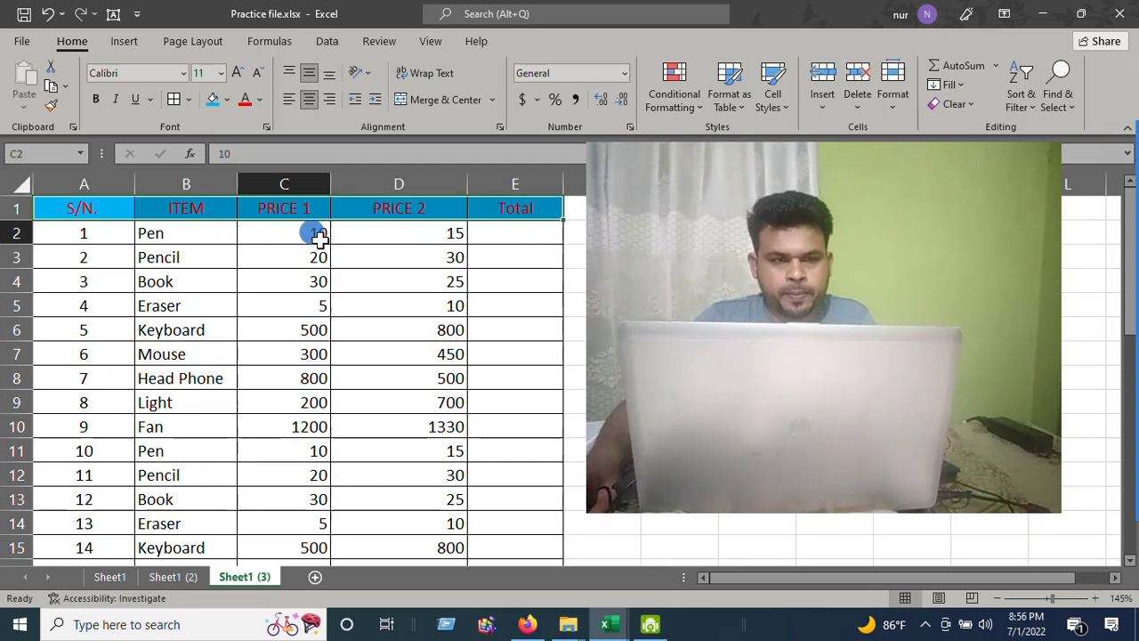
# Set the header row's font colour back to Automatic
pyautogui.click(260, 101)
pyautogui.click(170, 252)
pyautogui.moveTo(85, 210); pyautogui.dragTo(491, 211)
pyautogui.click(260, 100)
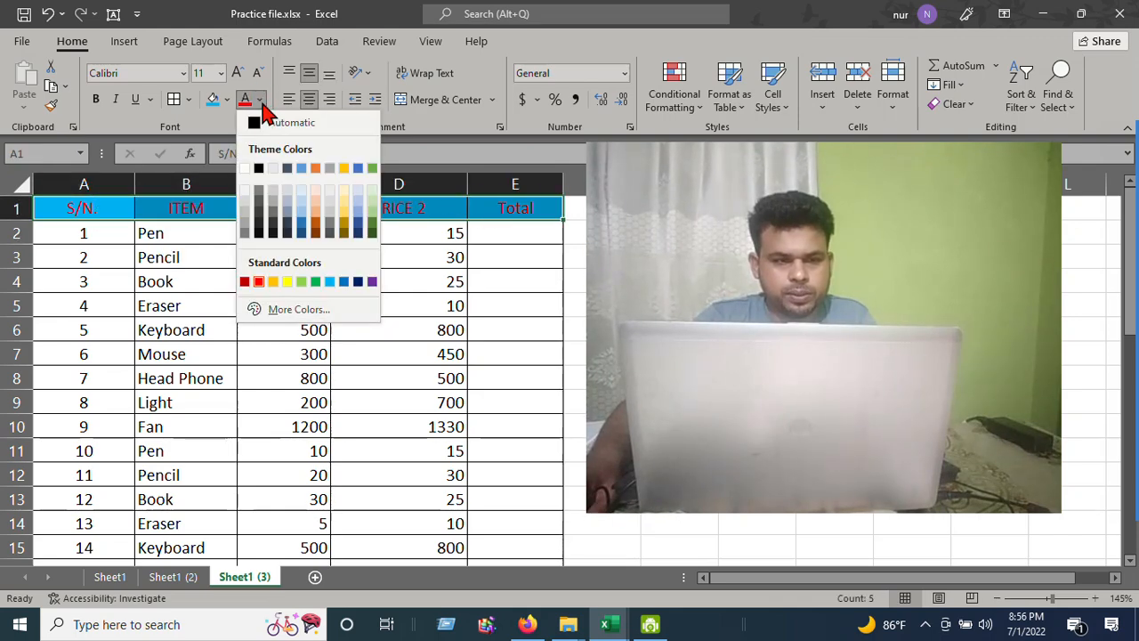
pyautogui.click(204, 248)
pyautogui.click(204, 249)
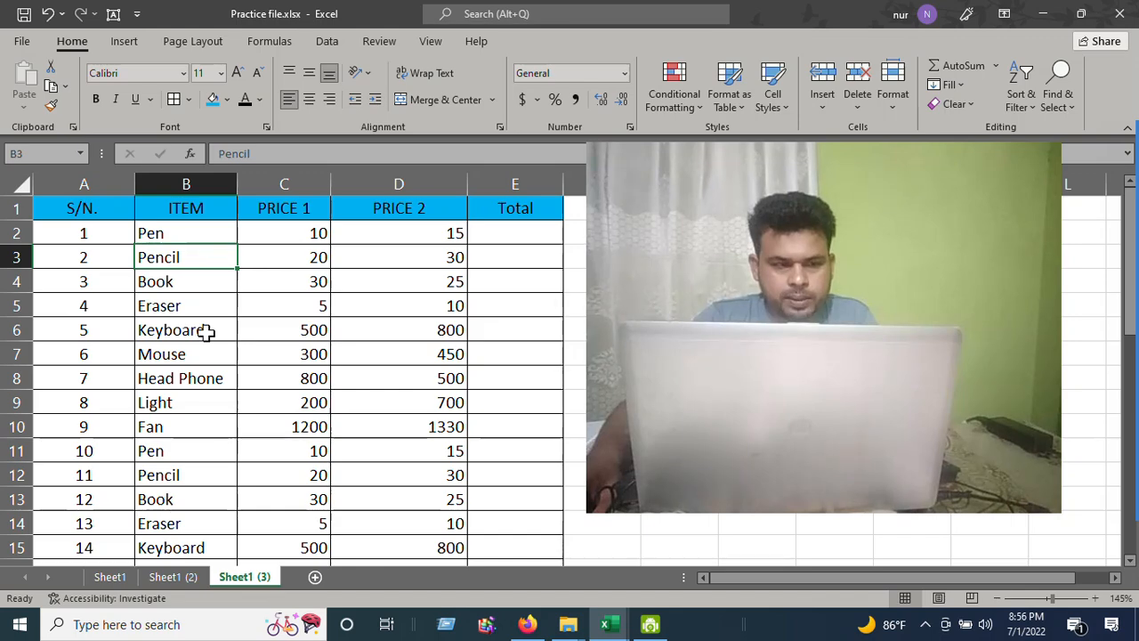
# Narrow column A slightly
pyautogui.moveTo(134, 186); pyautogui.dragTo(130, 187)
pyautogui.click(176, 299)
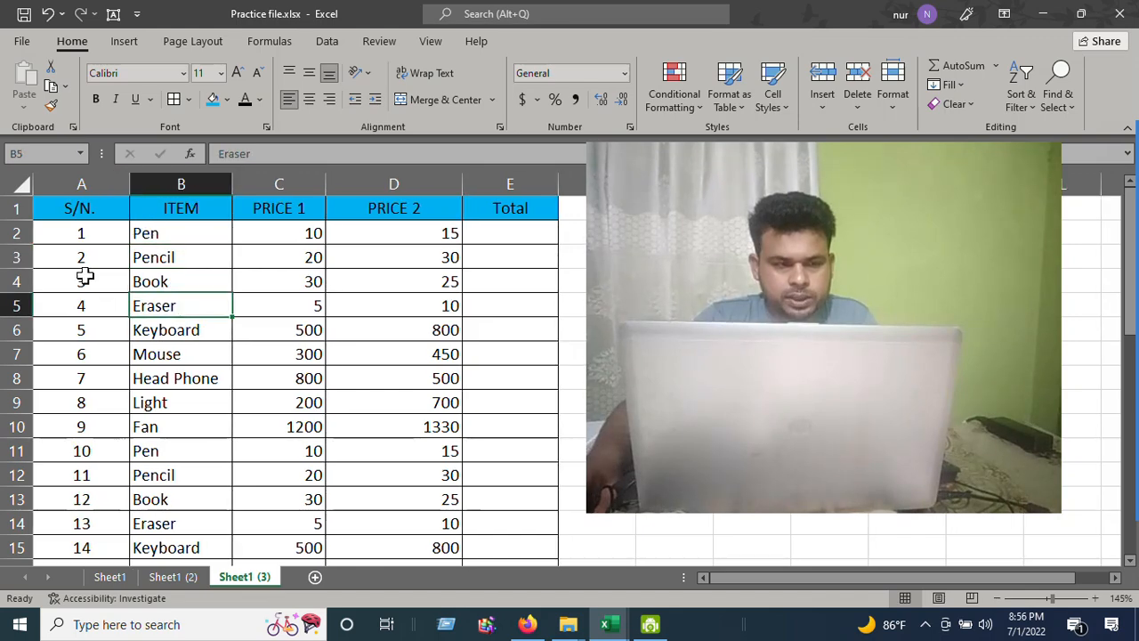
pyautogui.scroll(-1, 78, 252)
pyautogui.scroll(1, 87, 254)
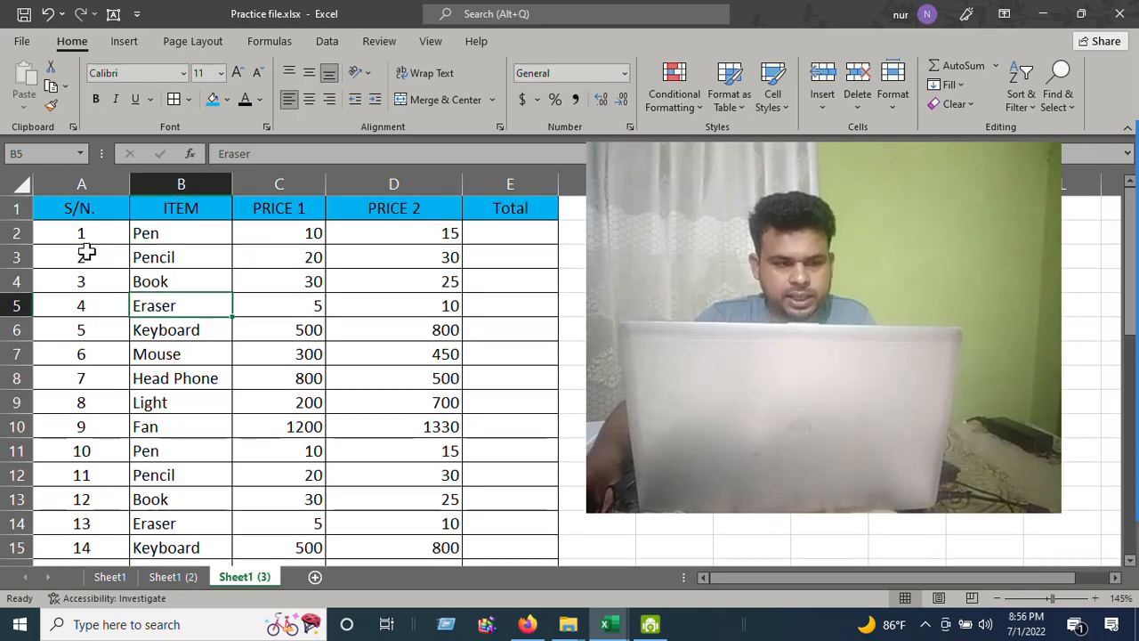
pyautogui.moveTo(80, 233); pyautogui.dragTo(85, 556)
pyautogui.click(107, 310)
pyautogui.scroll(3, 117, 327)
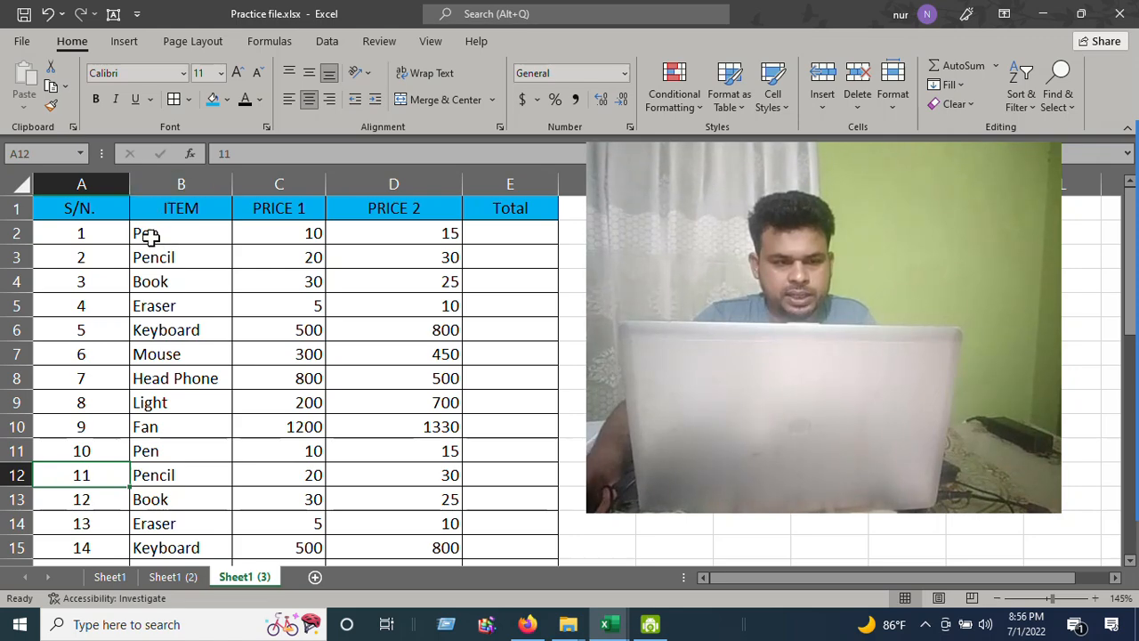
pyautogui.moveTo(148, 235); pyautogui.dragTo(151, 308)
pyautogui.moveTo(302, 234); pyautogui.dragTo(302, 283)
pyautogui.moveTo(391, 236); pyautogui.dragTo(379, 283)
pyautogui.click(271, 328)
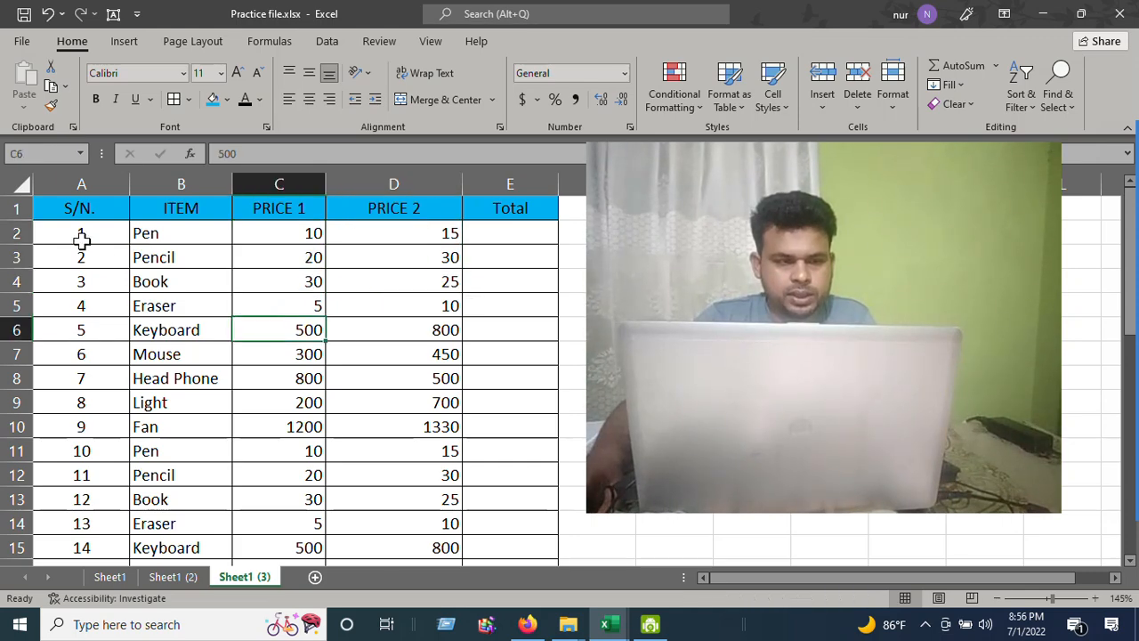
# Try right, top and bottom alignment on the serial numbers in column A, finishing with centre alignment
pyautogui.moveTo(81, 238); pyautogui.dragTo(81, 318)
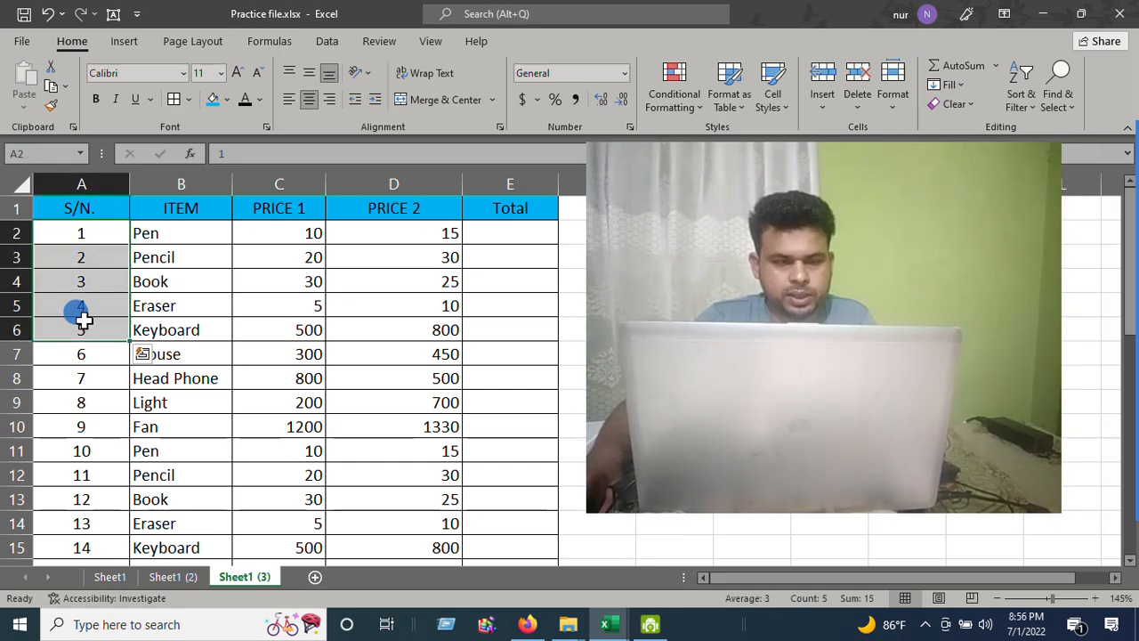
pyautogui.click(101, 303)
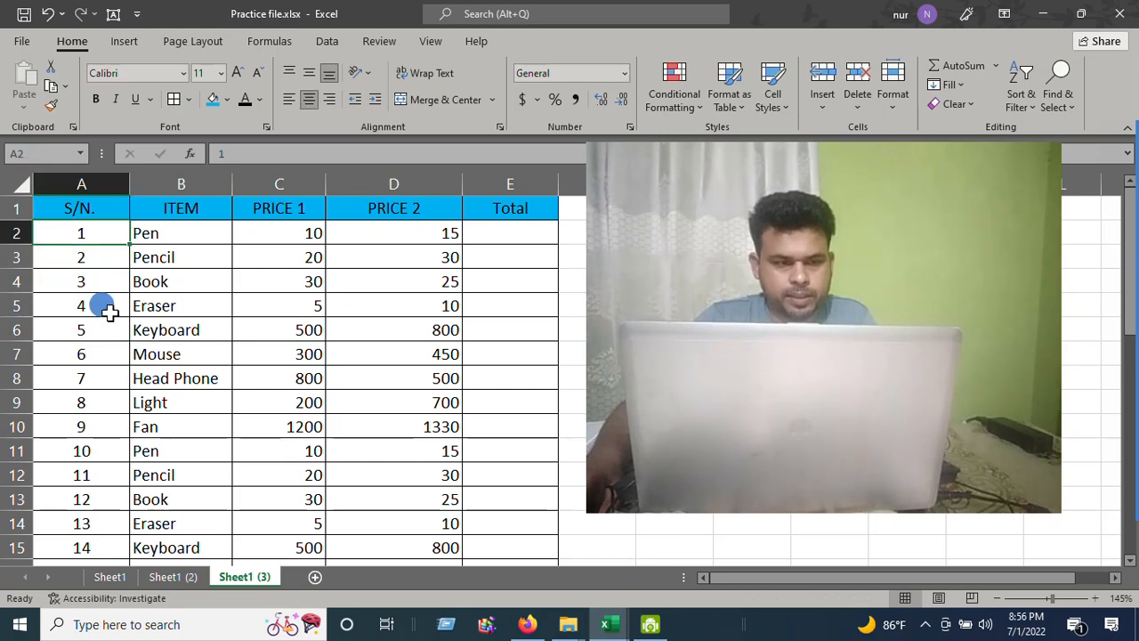
pyautogui.moveTo(86, 233); pyautogui.dragTo(91, 544)
pyautogui.scroll(7, 125, 427)
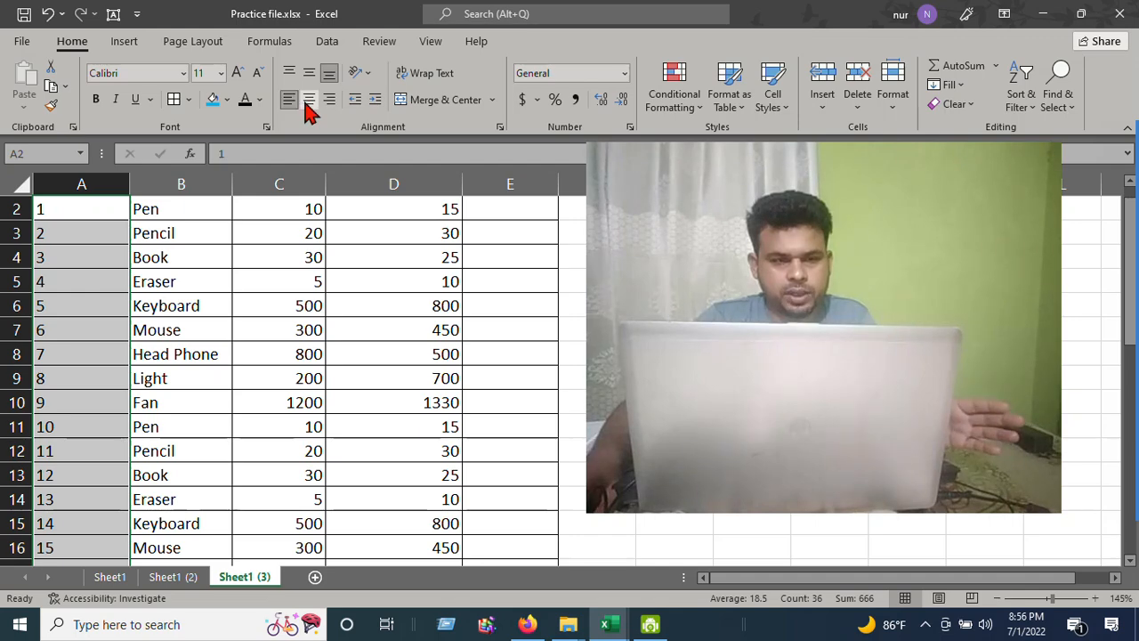
pyautogui.click(328, 101)
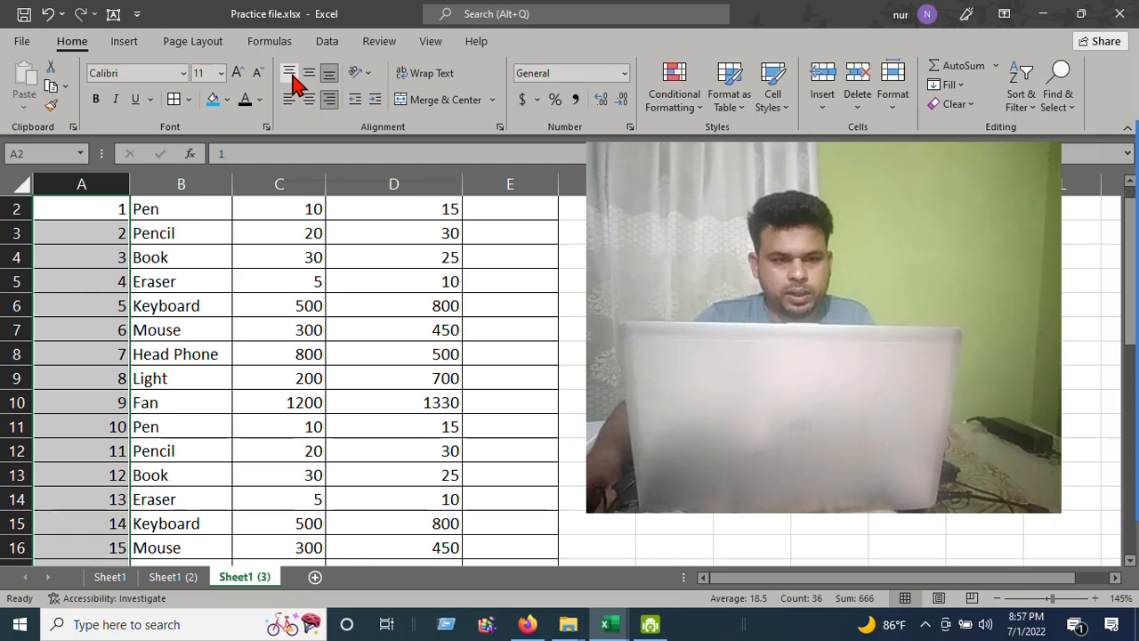
pyautogui.click(292, 76)
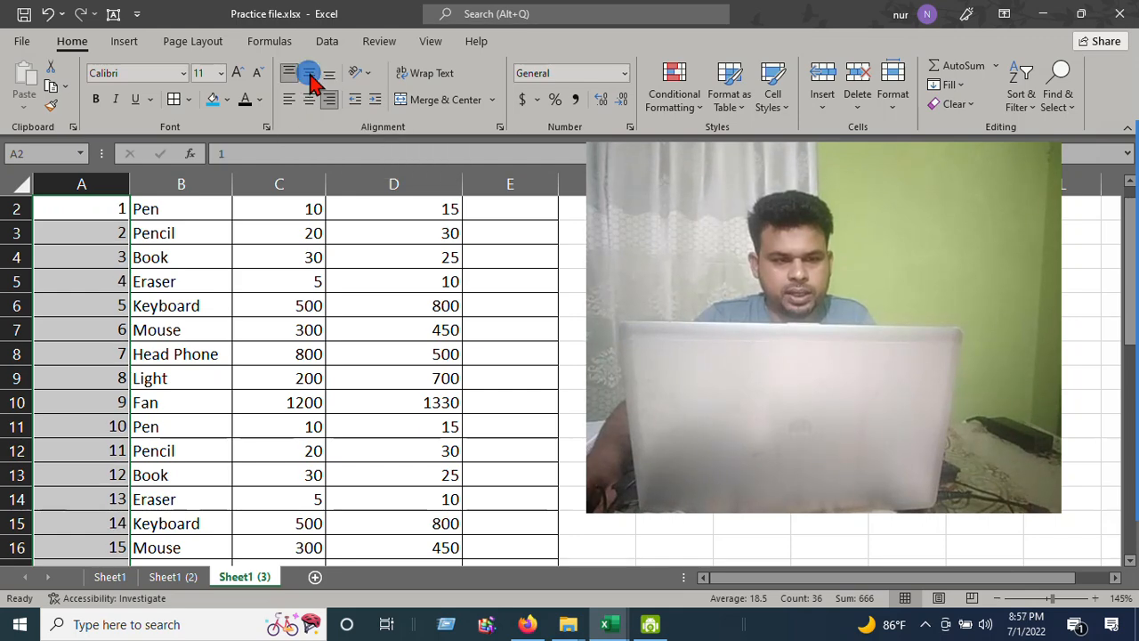
pyautogui.click(336, 77)
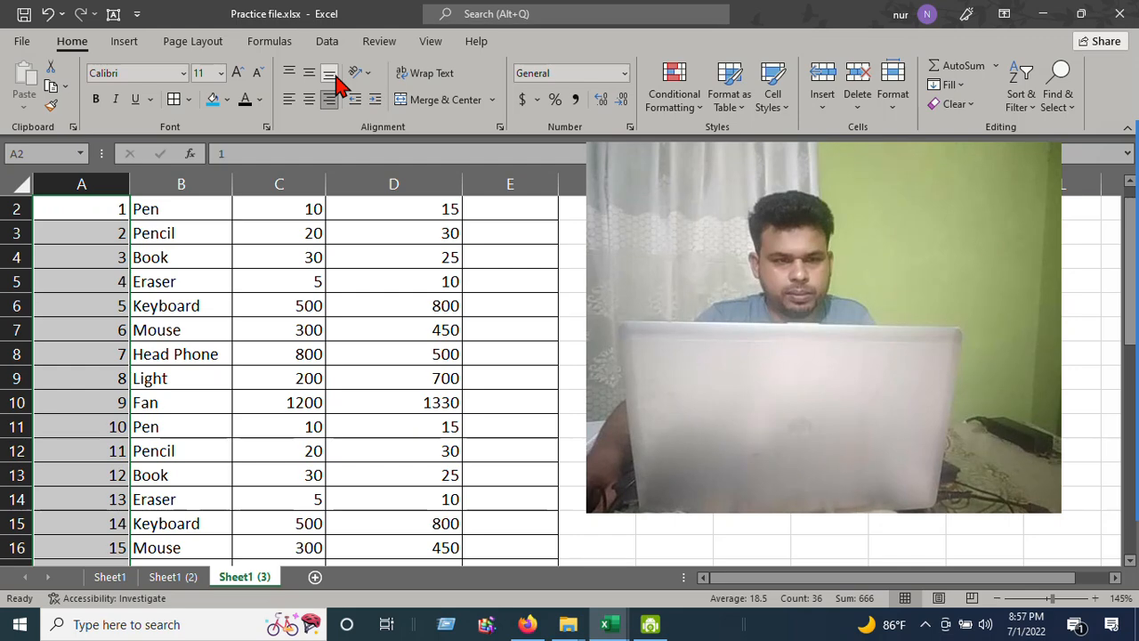
pyautogui.click(309, 98)
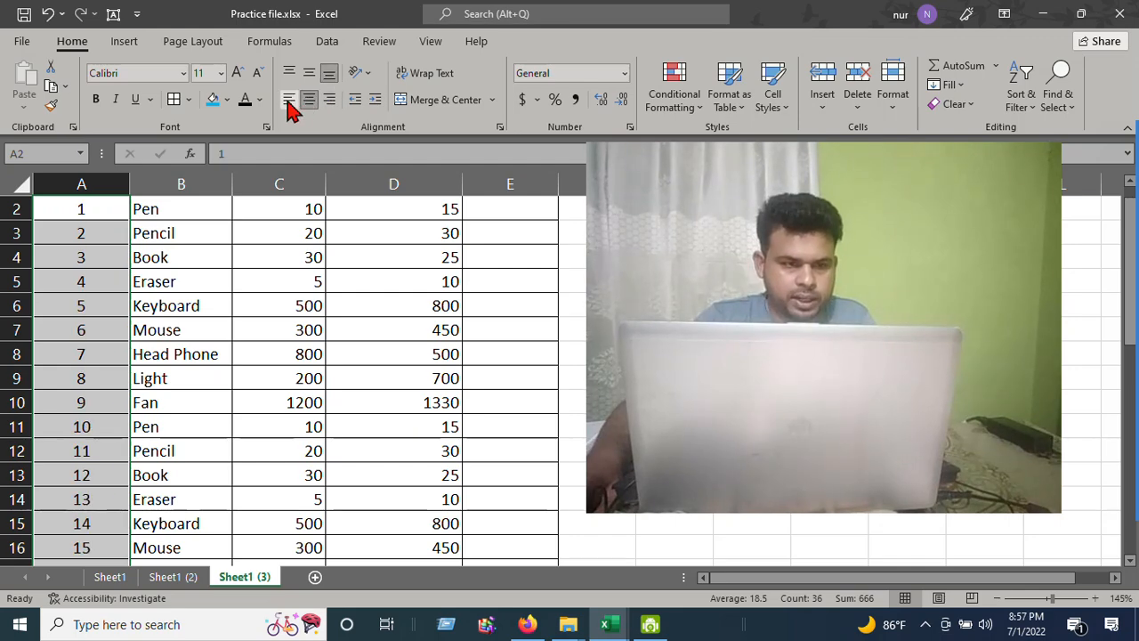
# Centre the item names in B2:B8
pyautogui.click(71, 349)
pyautogui.scroll(1, 147, 330)
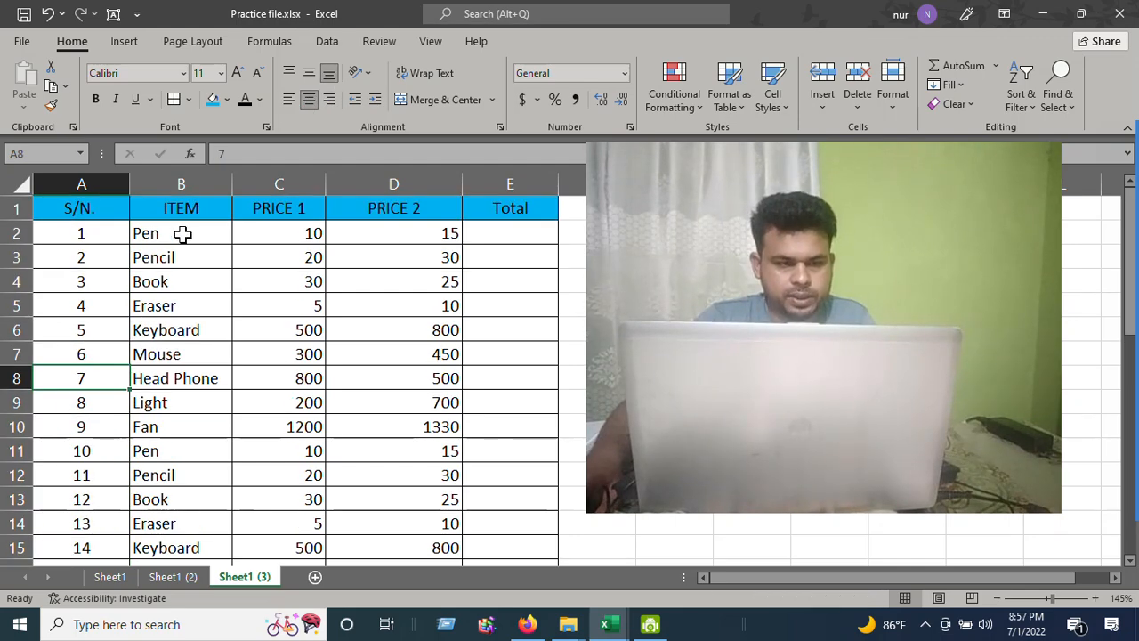
pyautogui.moveTo(183, 233); pyautogui.dragTo(183, 385)
pyautogui.click(309, 99)
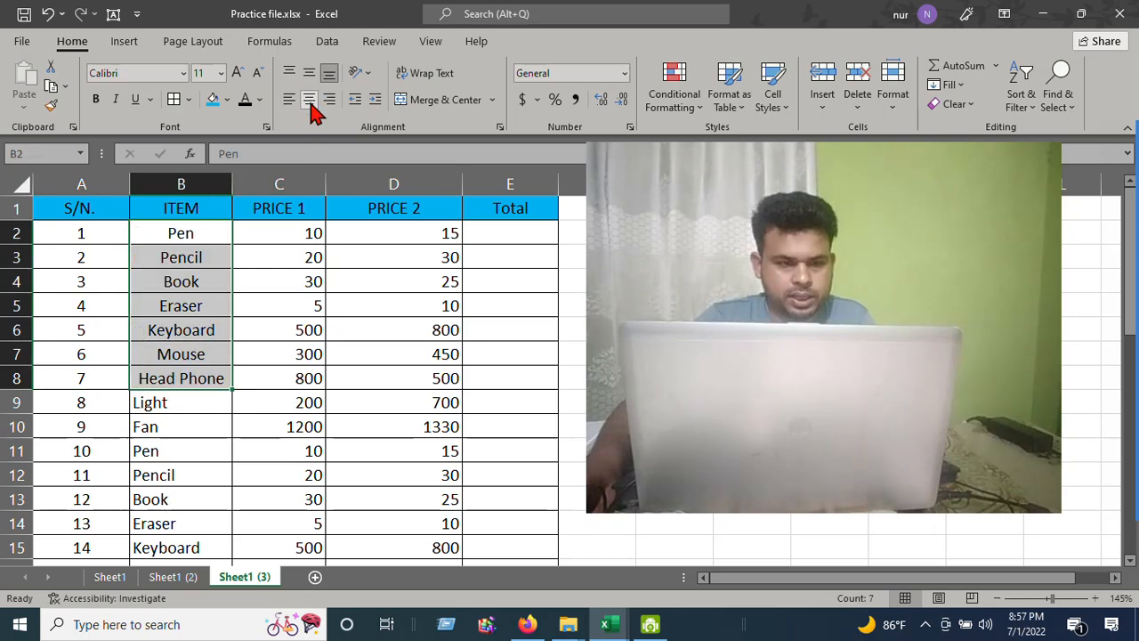
# Right-align the item names in B10:B12, then undo the item-name alignment changes
pyautogui.moveTo(180, 426); pyautogui.dragTo(181, 474)
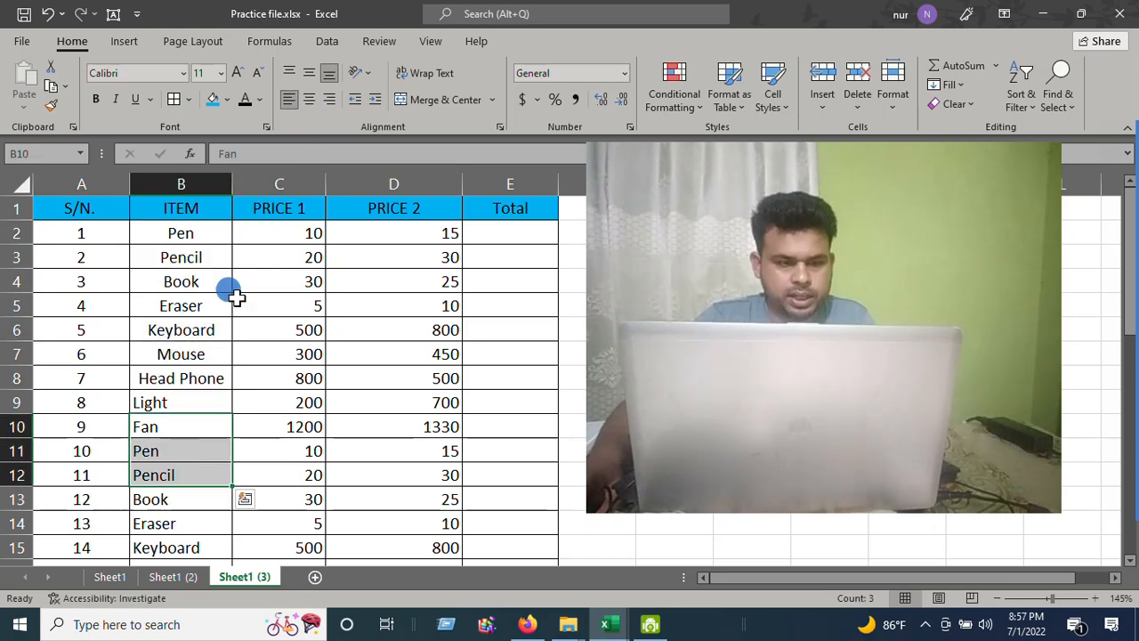
pyautogui.click(336, 100)
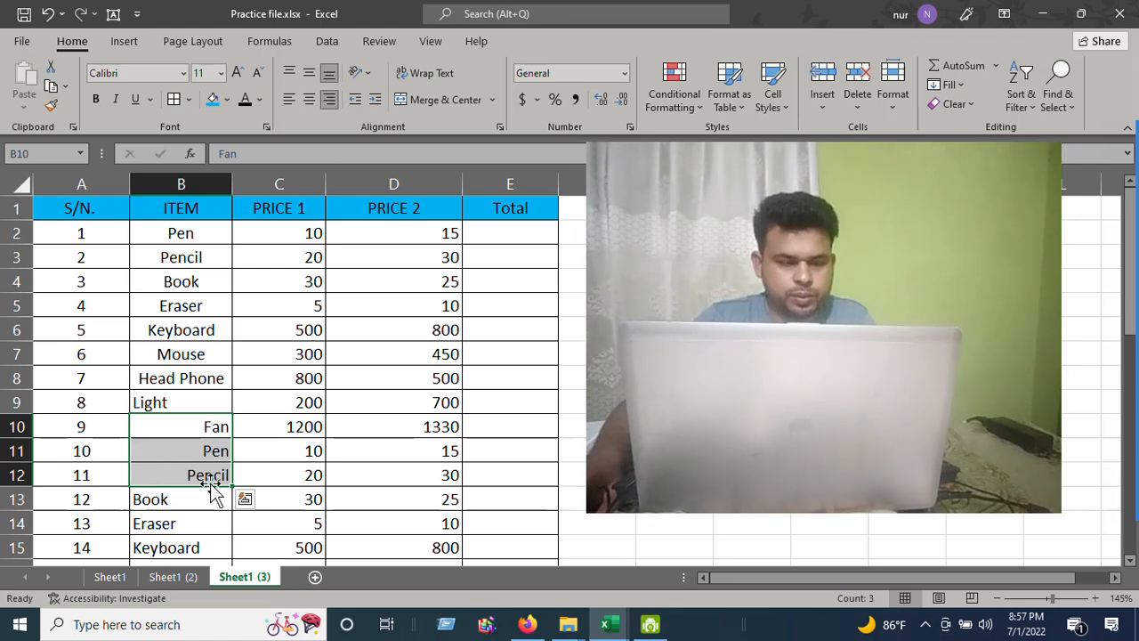
pyautogui.hotkey('ctrl', 'z')
pyautogui.click(282, 384)
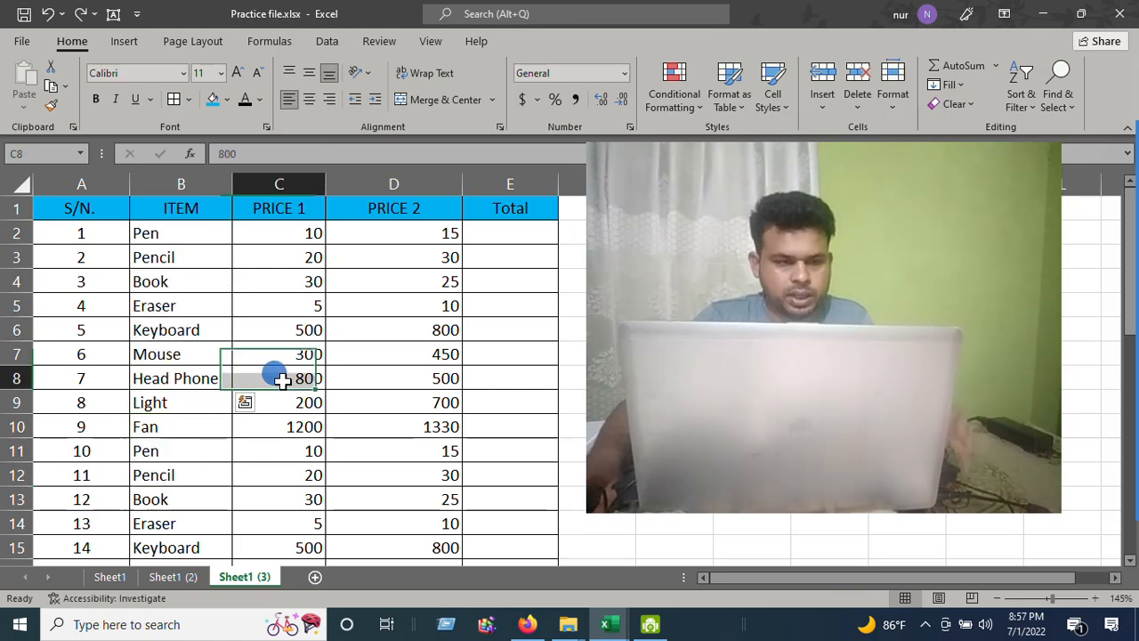
pyautogui.click(293, 281)
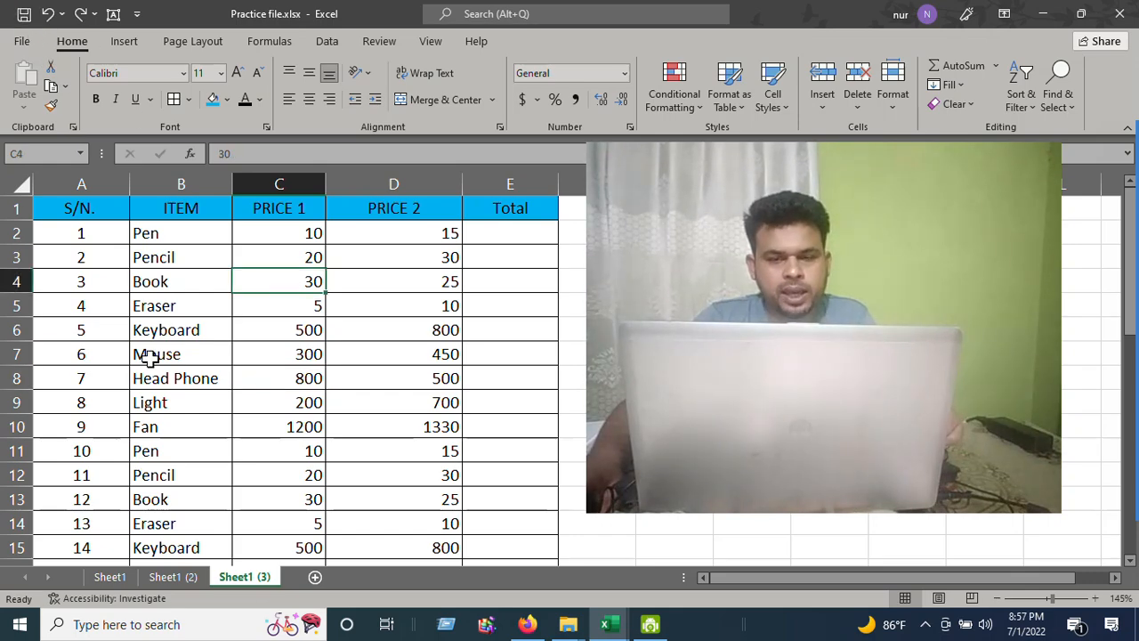